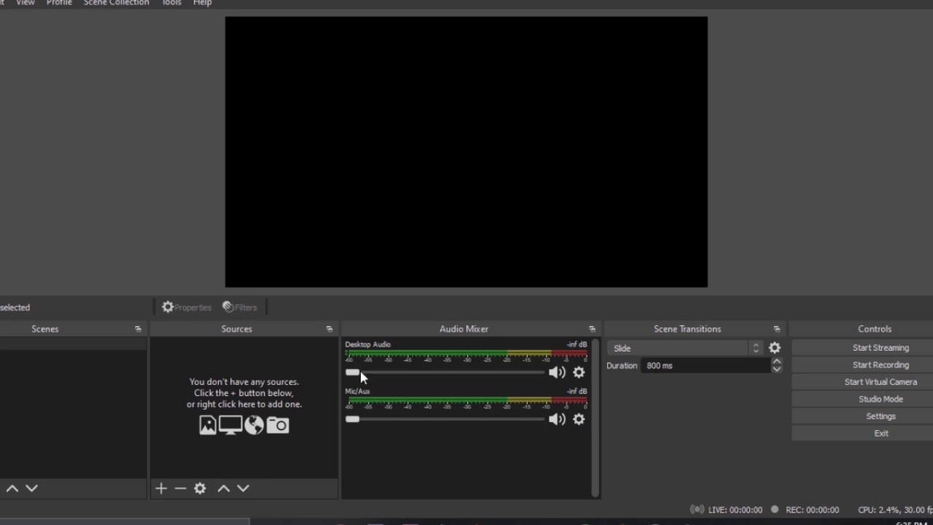
- Test the Desktop Audio level, then deploy into an Arsenal match and spawn on a team
{"action": "left_click_drag", "start_coordinate": [359, 370], "coordinate": [266, 405]}
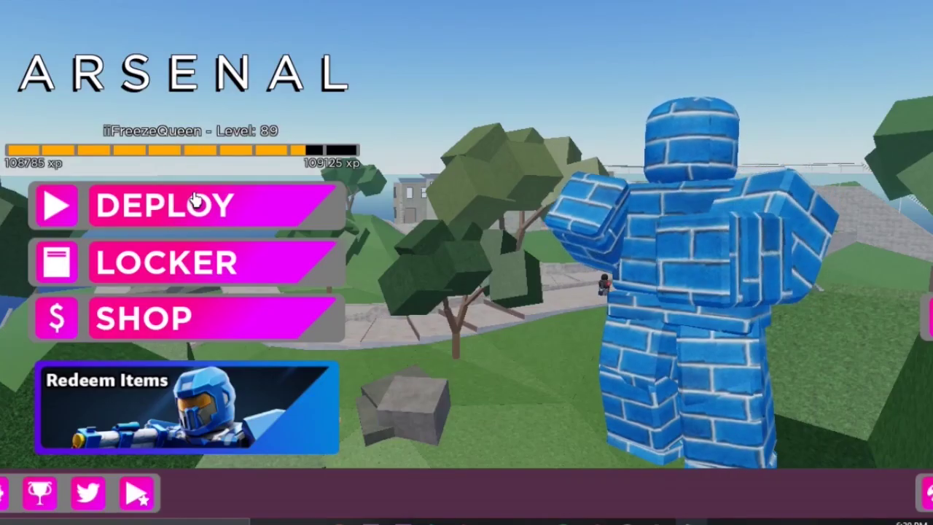
{"action": "key", "text": "Escape"}
{"action": "key", "text": "Escape"}
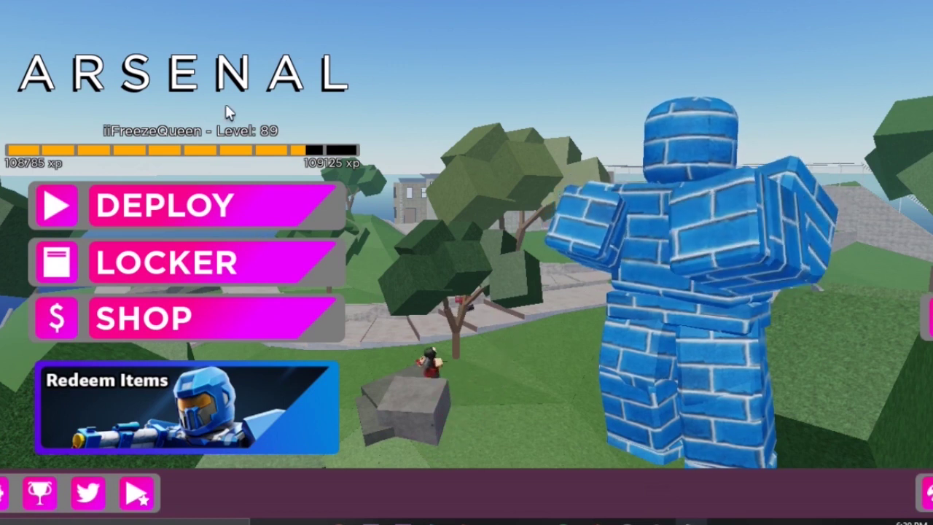
{"action": "left_click", "coordinate": [240, 204]}
{"action": "left_click", "coordinate": [390, 240]}
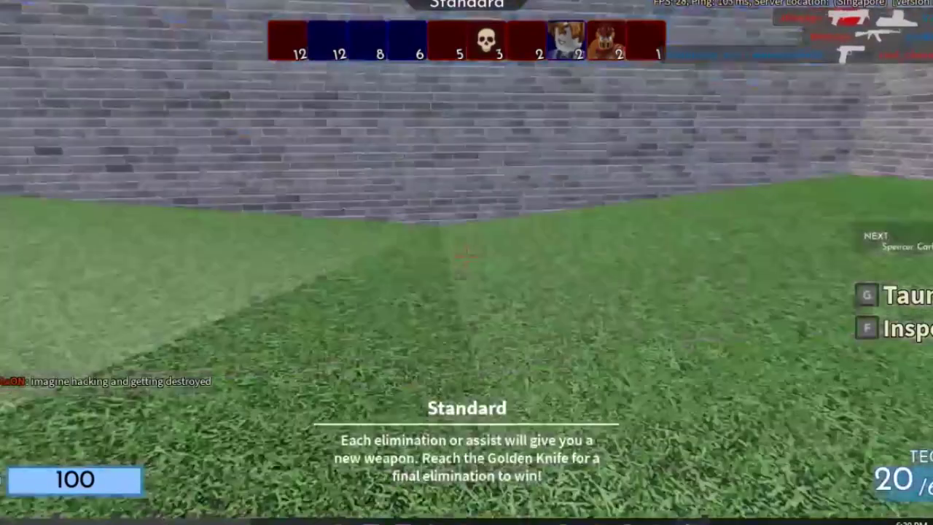
- Push into the map and fire at enemies until eliminated, then dismiss the pause menu
{"action": "key", "text": "w"}
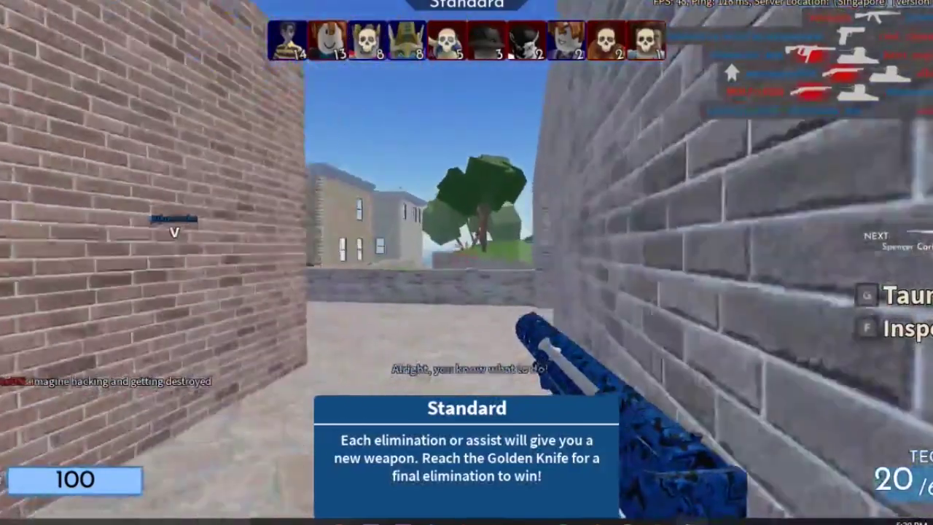
{"action": "left_click", "coordinate": [467, 262]}
{"action": "left_click", "coordinate": [466, 262]}
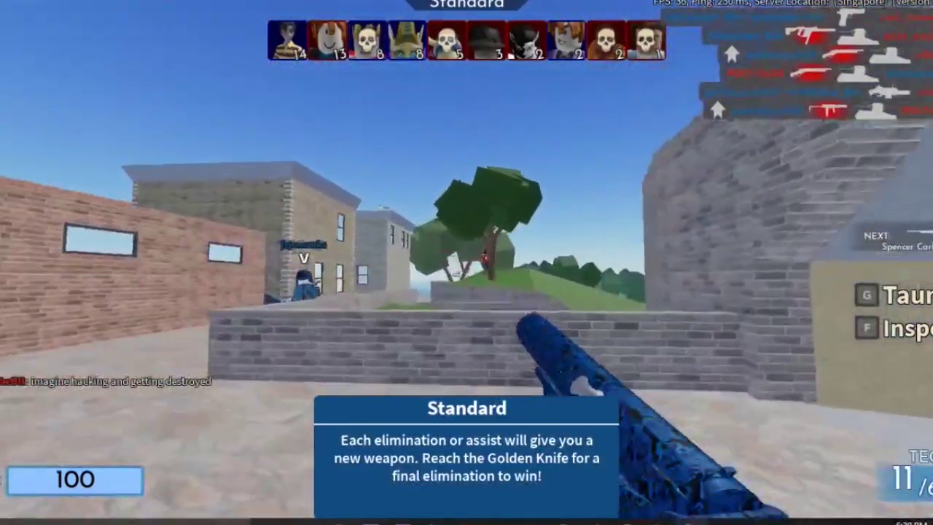
{"action": "left_click", "coordinate": [467, 263]}
{"action": "left_click", "coordinate": [466, 263]}
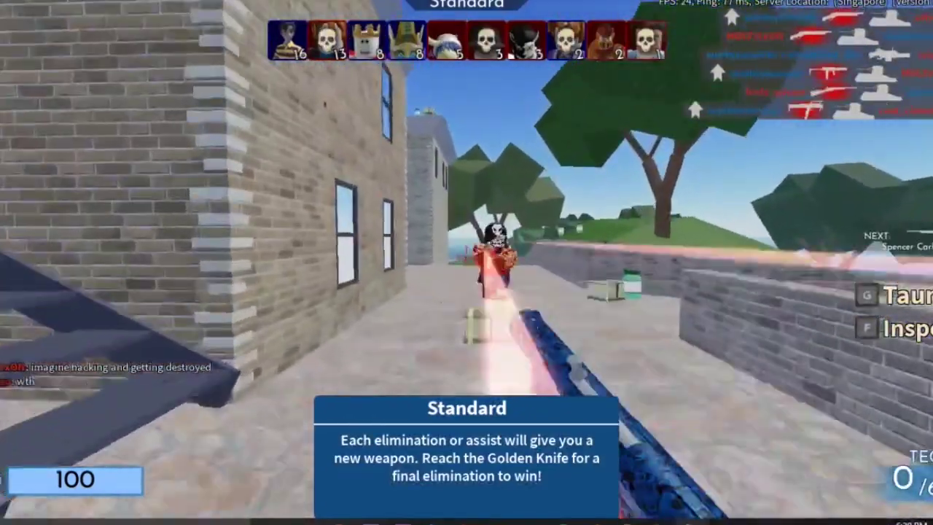
{"action": "key", "text": "Escape"}
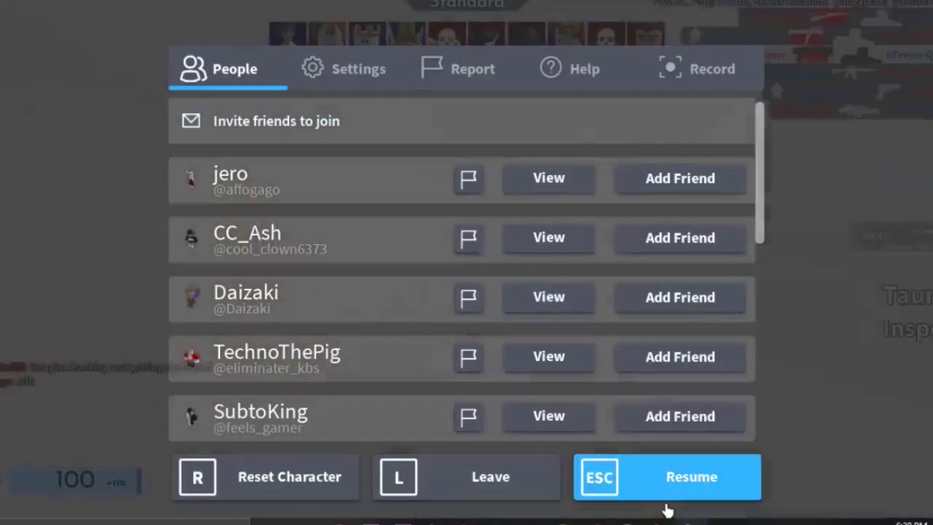
{"action": "left_click", "coordinate": [666, 507]}
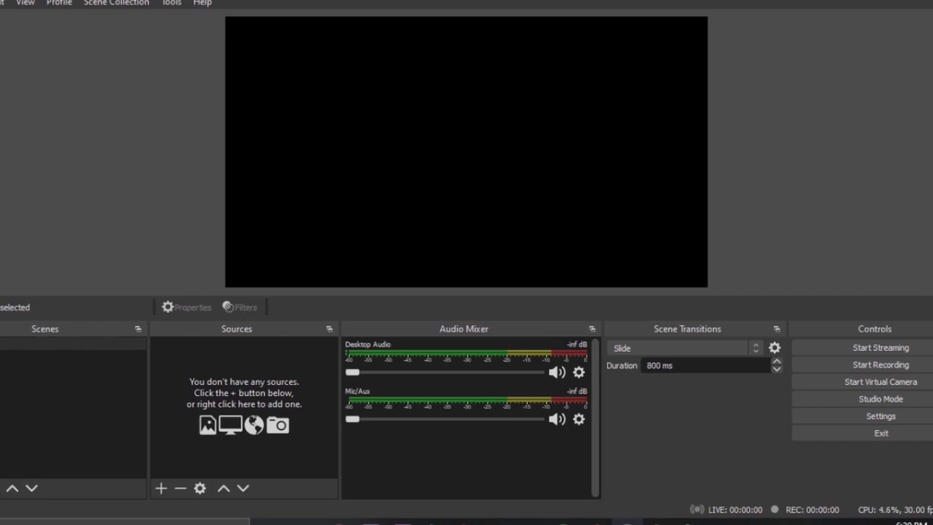
- Bring up the add-source menu under the empty Sources panel
{"action": "left_click", "coordinate": [161, 487]}
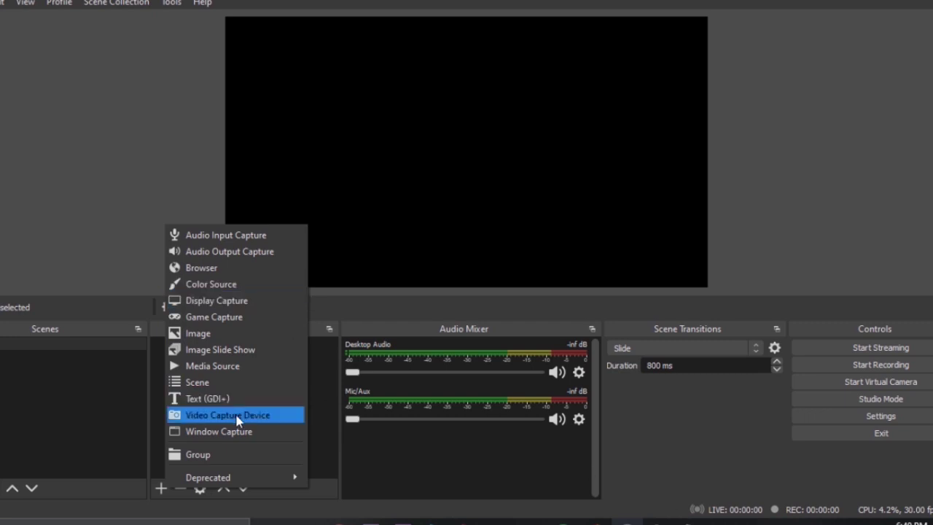
- Add a Window Capture of RobloxPlayerBeta.exe using the Windows 10 (1903 and up) method
{"action": "left_click", "coordinate": [235, 431]}
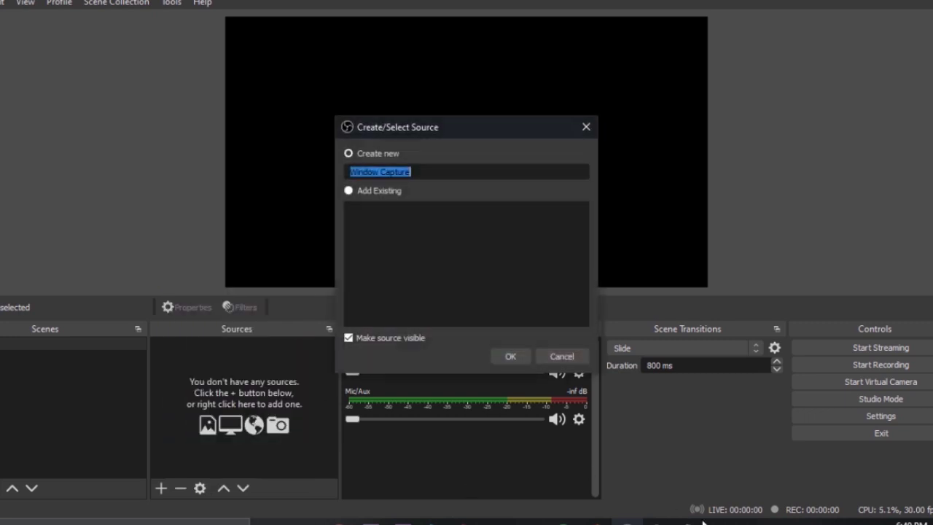
{"action": "left_click", "coordinate": [518, 358]}
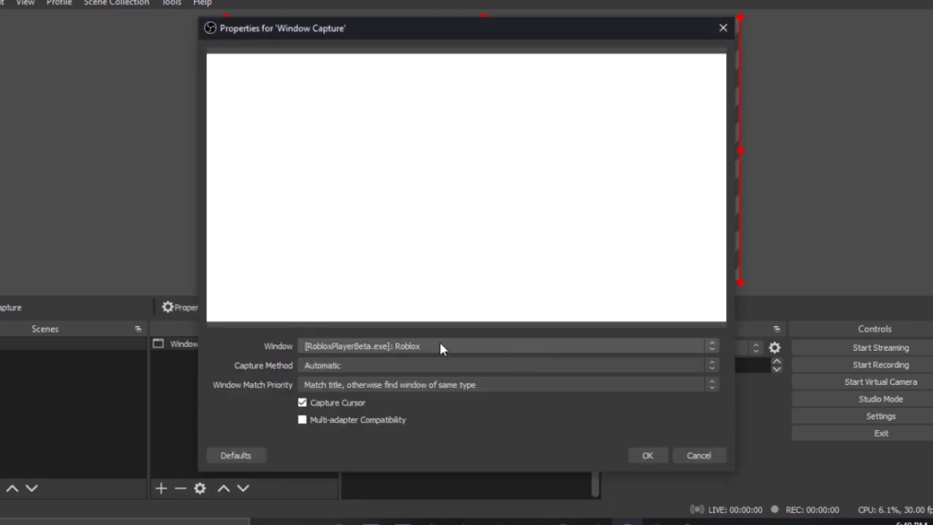
{"action": "left_click", "coordinate": [362, 346]}
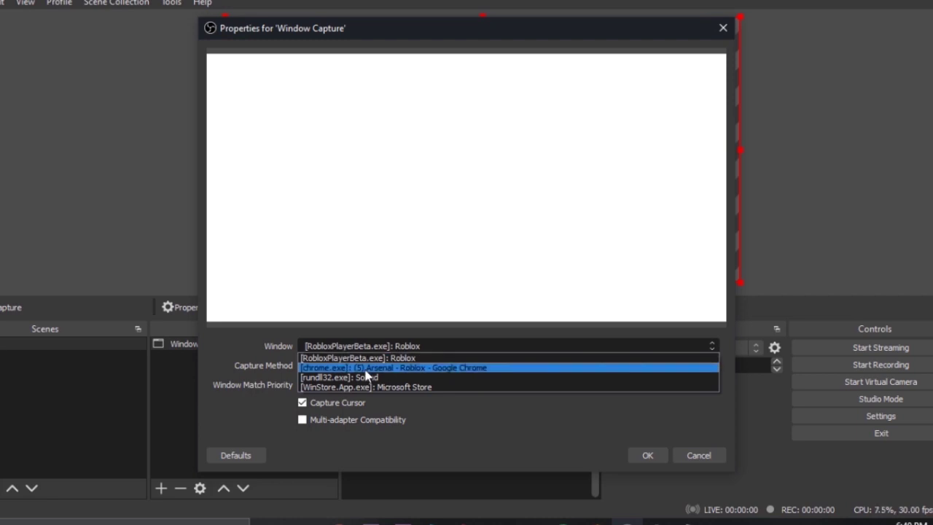
{"action": "left_click", "coordinate": [365, 369]}
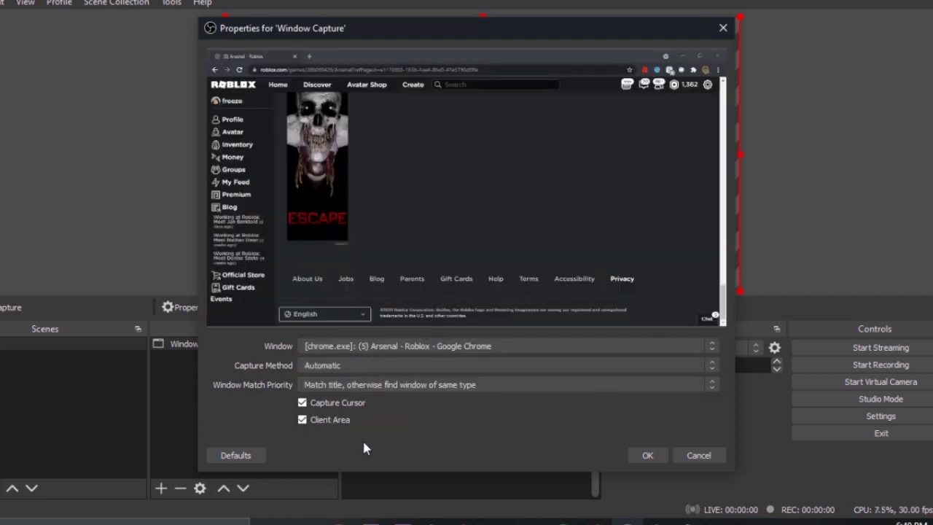
{"action": "left_click", "coordinate": [350, 345]}
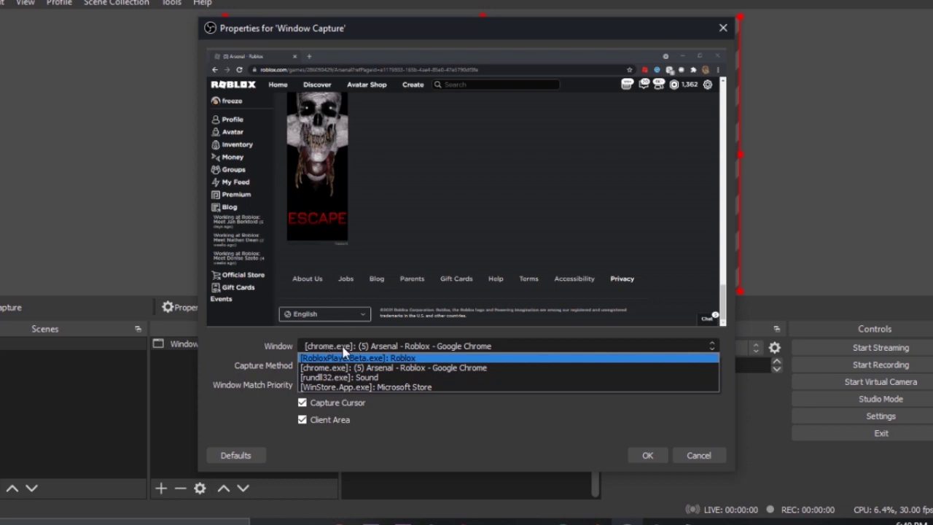
{"action": "left_click", "coordinate": [384, 360]}
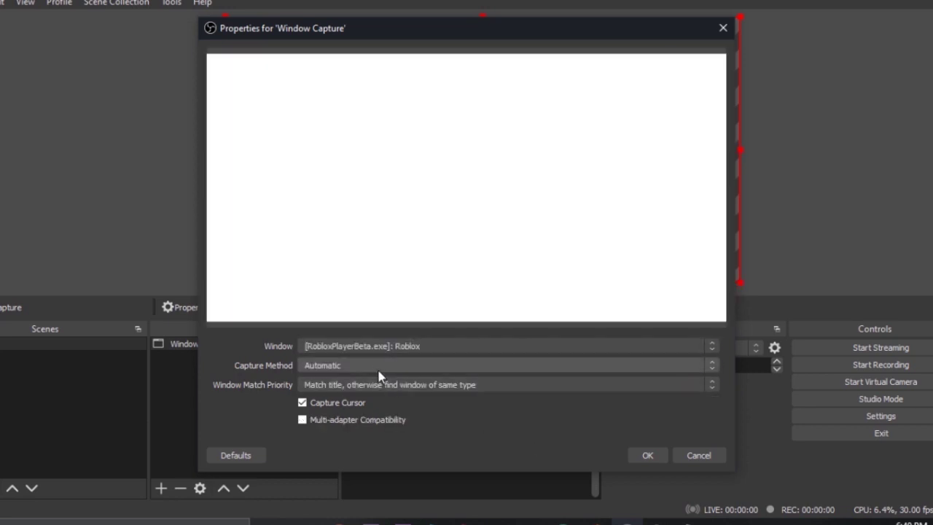
{"action": "left_click", "coordinate": [379, 366]}
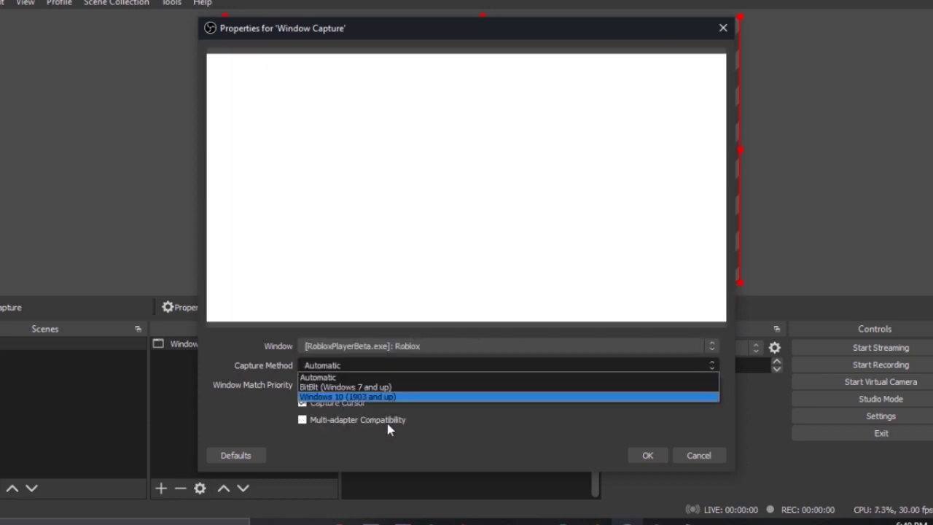
{"action": "left_click", "coordinate": [357, 398]}
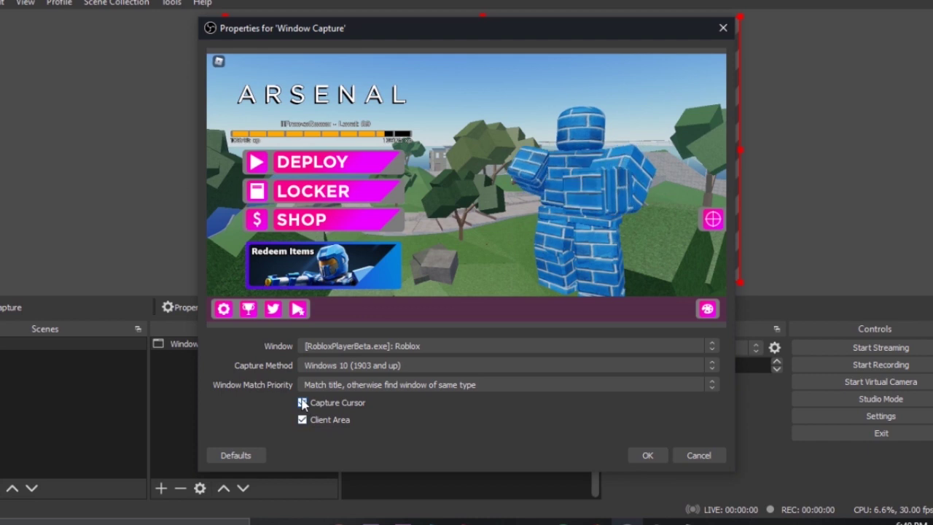
- Confirm the capture, then move and shrink the Roblox capture to fit the canvas height
{"action": "left_click", "coordinate": [633, 457]}
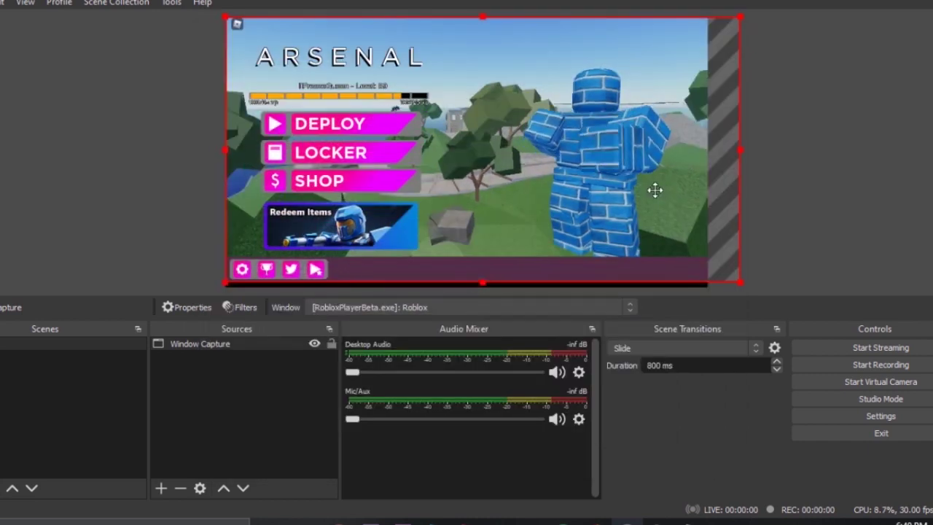
{"action": "left_click_drag", "start_coordinate": [655, 190], "coordinate": [626, 194]}
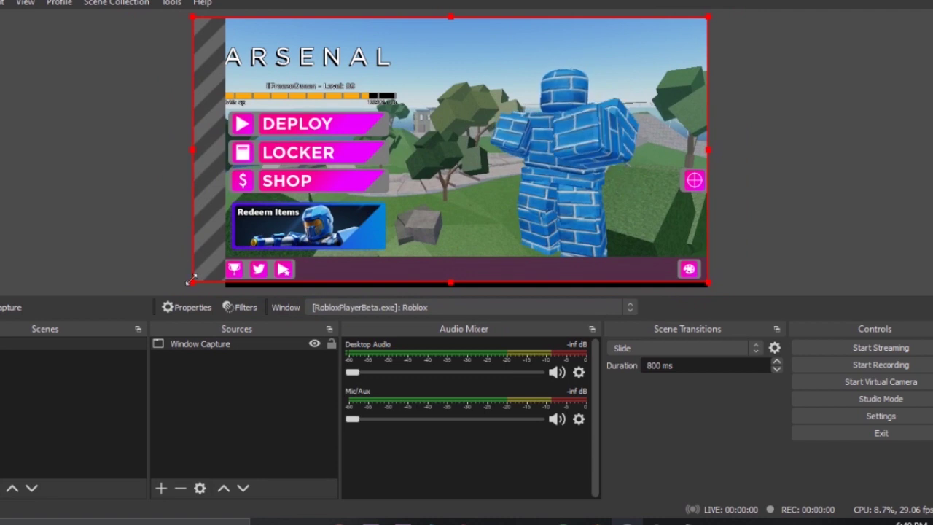
{"action": "left_click_drag", "start_coordinate": [191, 281], "coordinate": [228, 267]}
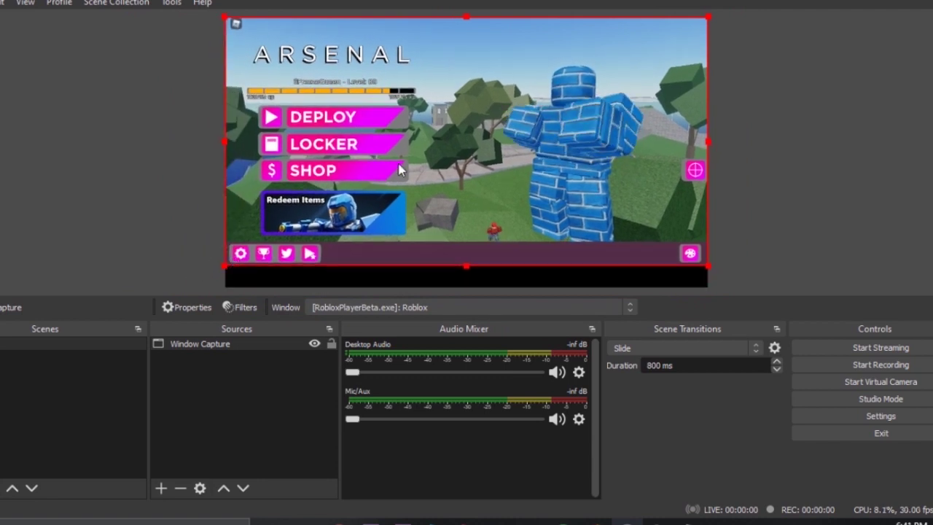
{"action": "left_click_drag", "start_coordinate": [399, 169], "coordinate": [400, 179]}
{"action": "left_click", "coordinate": [756, 295]}
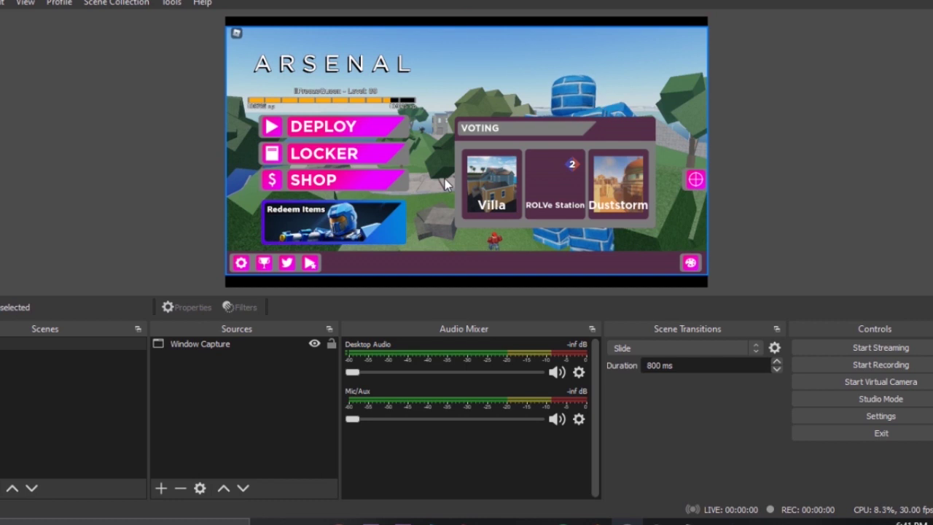
- Crop the empty left and right strips and stretch the capture to fill the canvas
{"action": "left_click", "coordinate": [333, 248]}
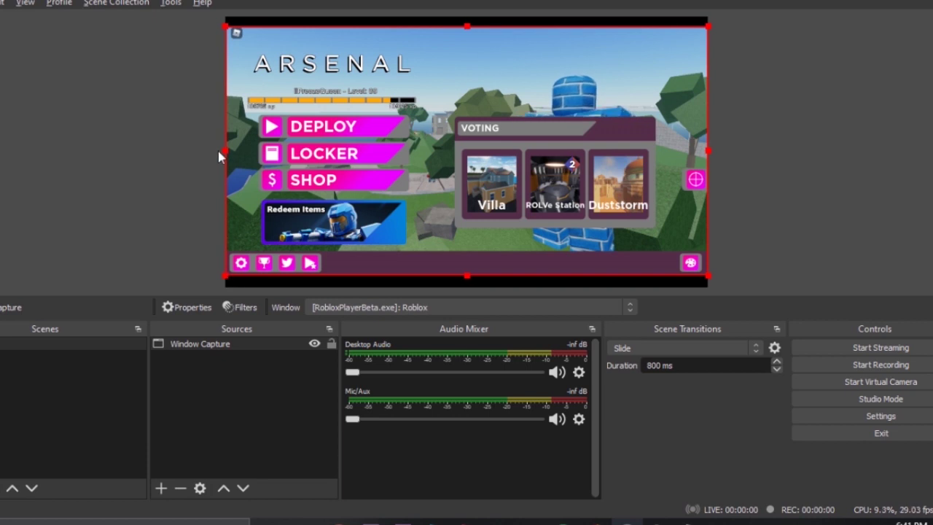
{"action": "left_click_drag", "start_coordinate": [225, 151], "coordinate": [241, 149]}
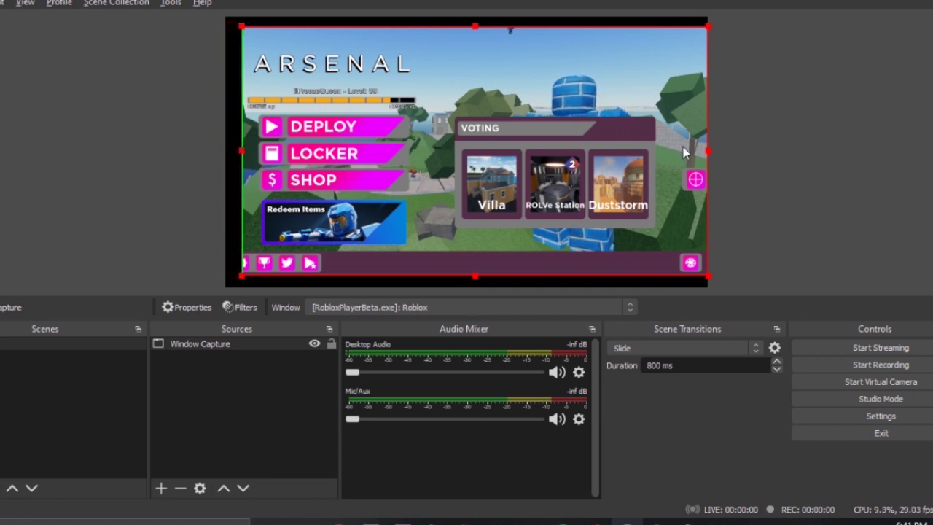
{"action": "left_click_drag", "start_coordinate": [708, 150], "coordinate": [671, 147]}
{"action": "left_click_drag", "start_coordinate": [677, 269], "coordinate": [715, 288]}
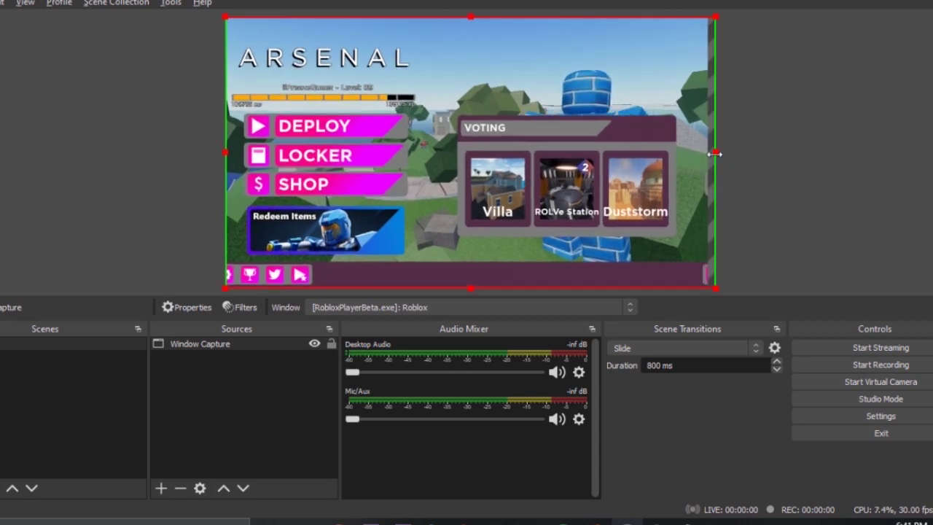
{"action": "left_click_drag", "start_coordinate": [715, 155], "coordinate": [711, 153]}
{"action": "left_click_drag", "start_coordinate": [227, 153], "coordinate": [234, 153]}
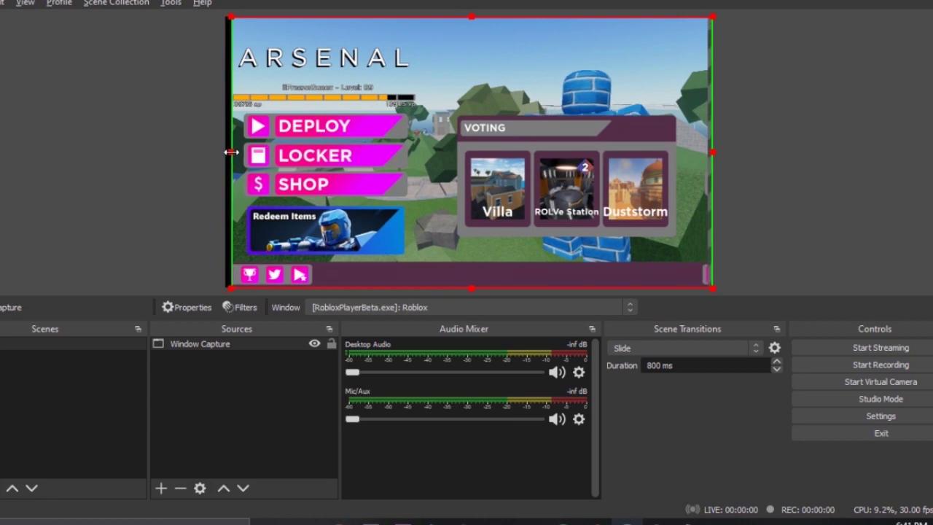
{"action": "left_click_drag", "start_coordinate": [371, 165], "coordinate": [364, 166]}
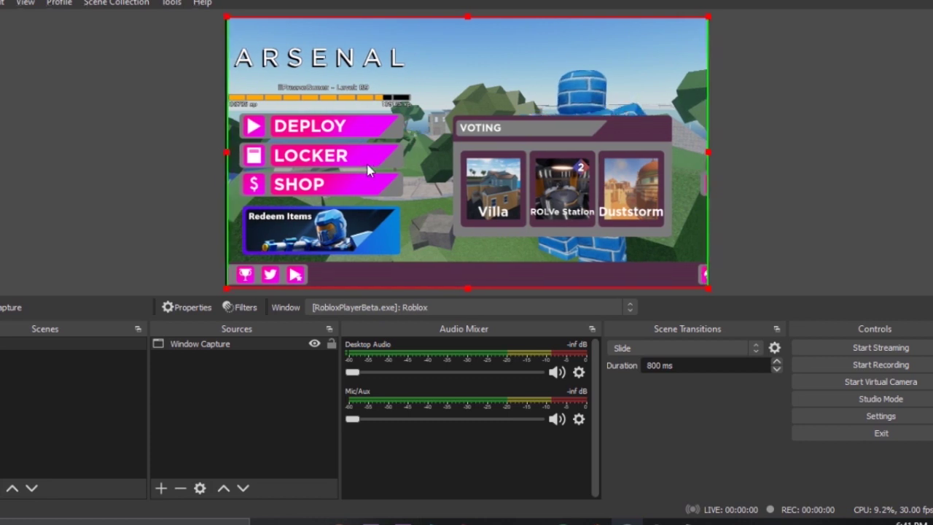
{"action": "left_click", "coordinate": [765, 215]}
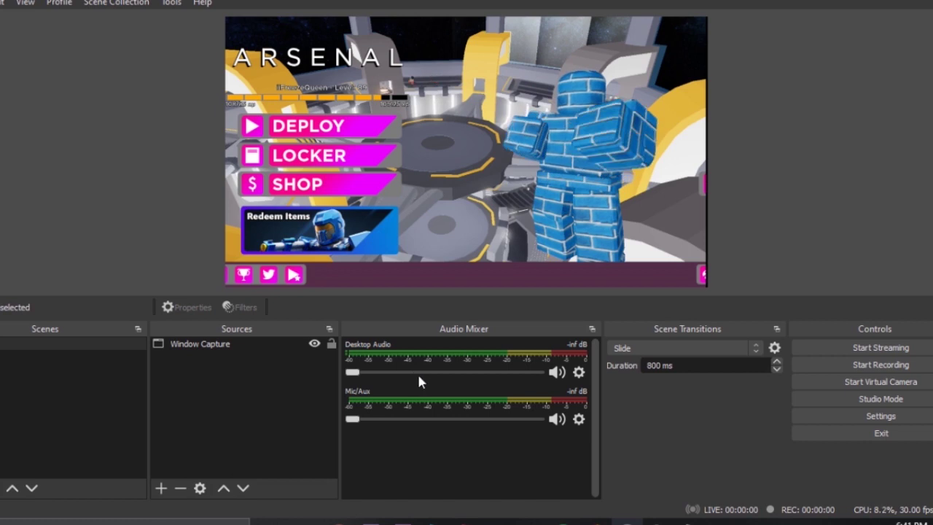
{"action": "left_click_drag", "start_coordinate": [452, 372], "coordinate": [291, 376]}
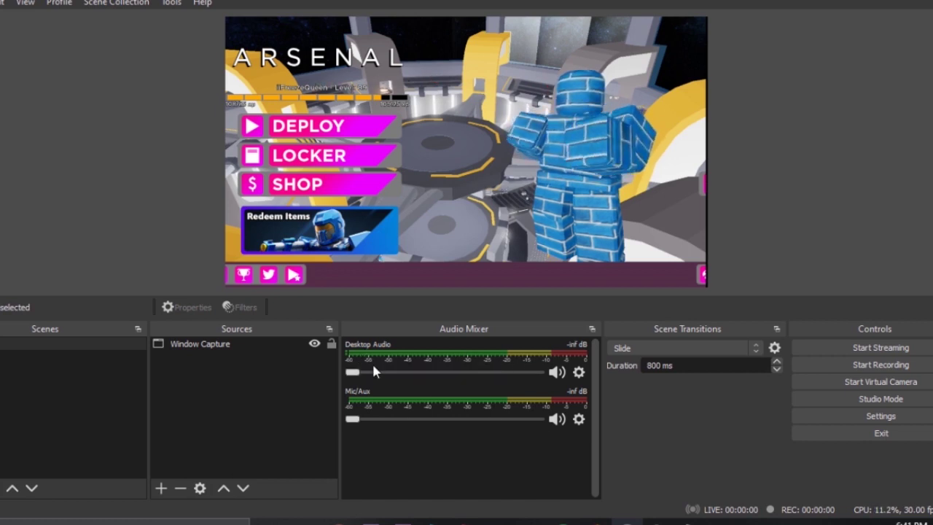
{"action": "mouse_move", "coordinate": [692, 521]}
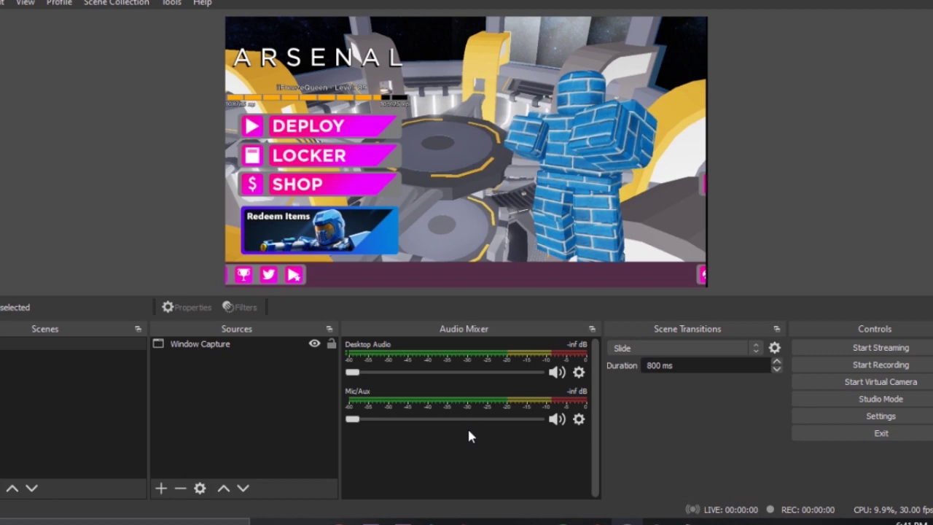
{"action": "left_click_drag", "start_coordinate": [484, 419], "coordinate": [187, 396]}
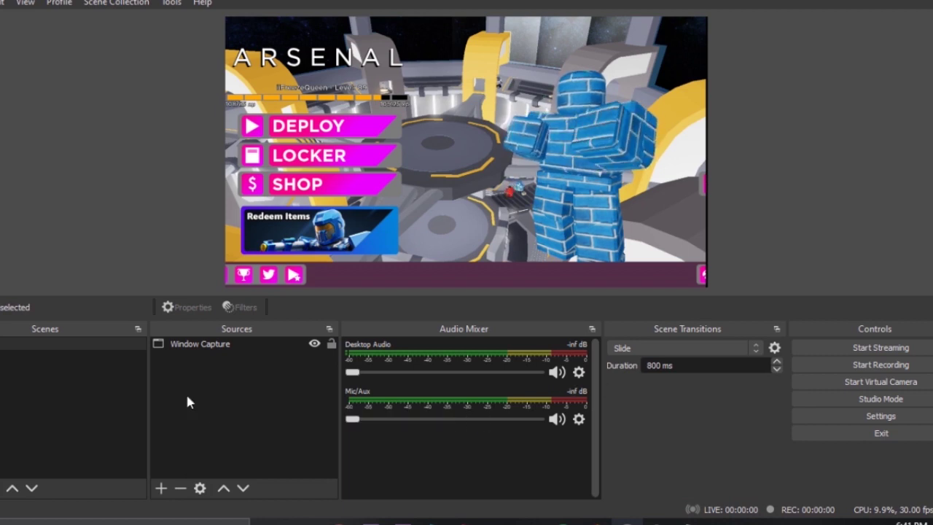
- Set the Mic/Aux device to Microphone (High Definition Audio Device) in its properties
{"action": "left_click", "coordinate": [579, 419]}
{"action": "left_click", "coordinate": [591, 391]}
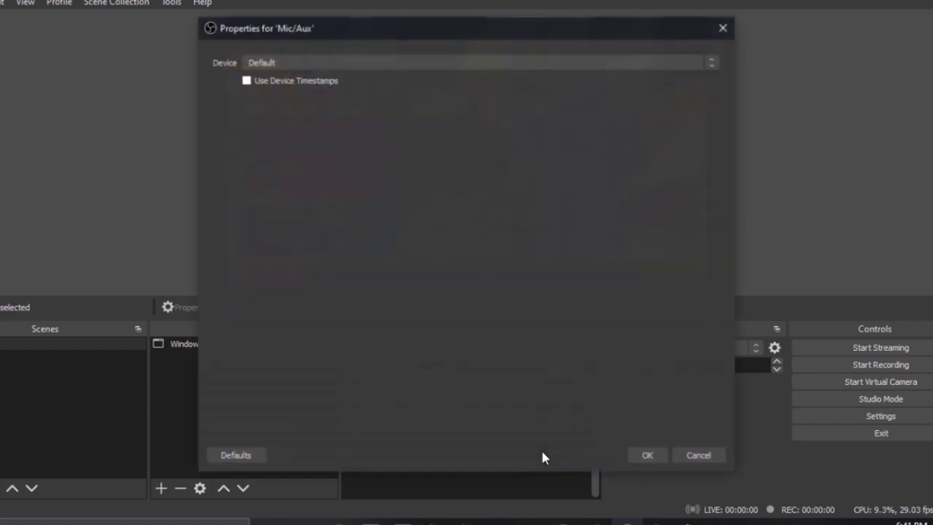
{"action": "left_click", "coordinate": [431, 61]}
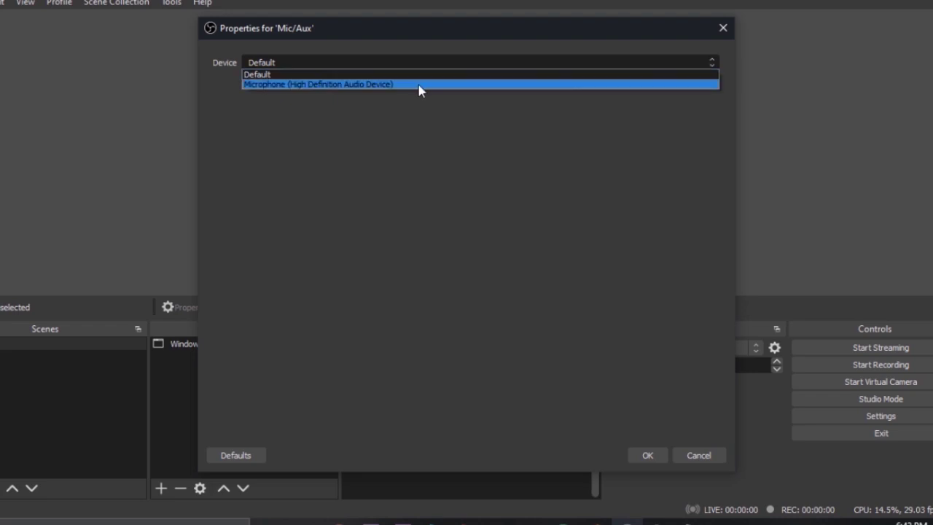
{"action": "left_click", "coordinate": [420, 84]}
{"action": "left_click", "coordinate": [656, 457]}
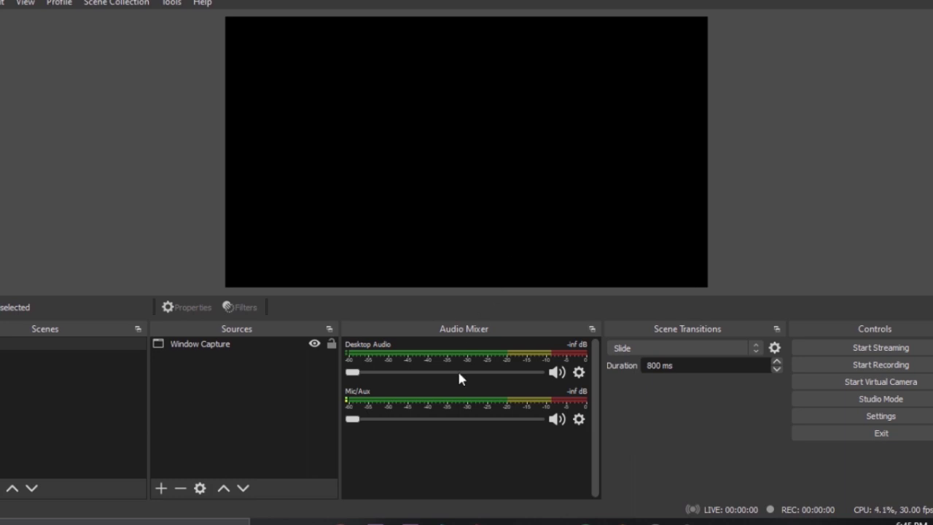
- Try Desktop Audio levels, then reselect Microphone (High Definition Audio Device) for Mic/Aux
{"action": "left_click_drag", "start_coordinate": [438, 373], "coordinate": [282, 431]}
{"action": "left_click_drag", "start_coordinate": [453, 375], "coordinate": [187, 379]}
{"action": "left_click", "coordinate": [579, 420]}
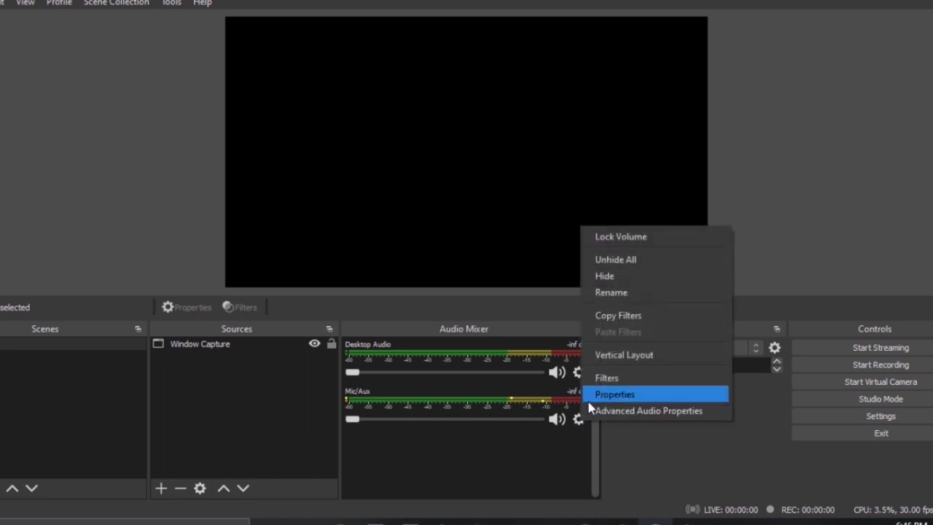
{"action": "left_click", "coordinate": [614, 393]}
{"action": "left_click", "coordinate": [421, 64]}
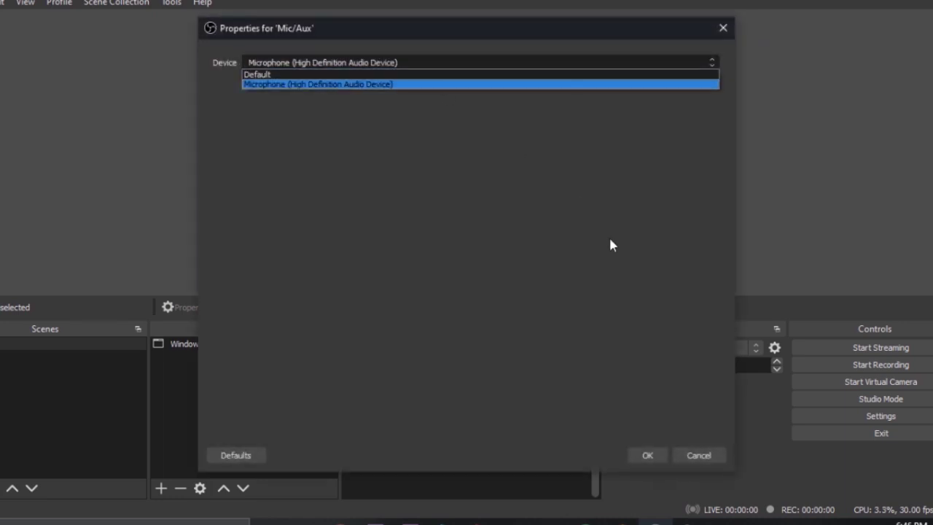
{"action": "left_click", "coordinate": [474, 86]}
{"action": "left_click", "coordinate": [659, 452]}
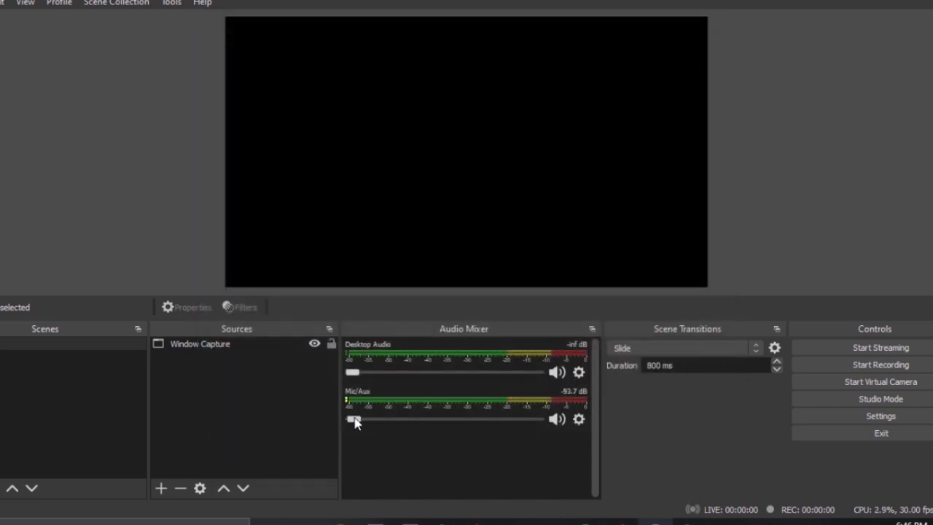
- Try Mic/Aux at about 85% then -2.5 dB, and raise Desktop Audio to about -7.7 dB
{"action": "left_click_drag", "start_coordinate": [355, 420], "coordinate": [697, 464]}
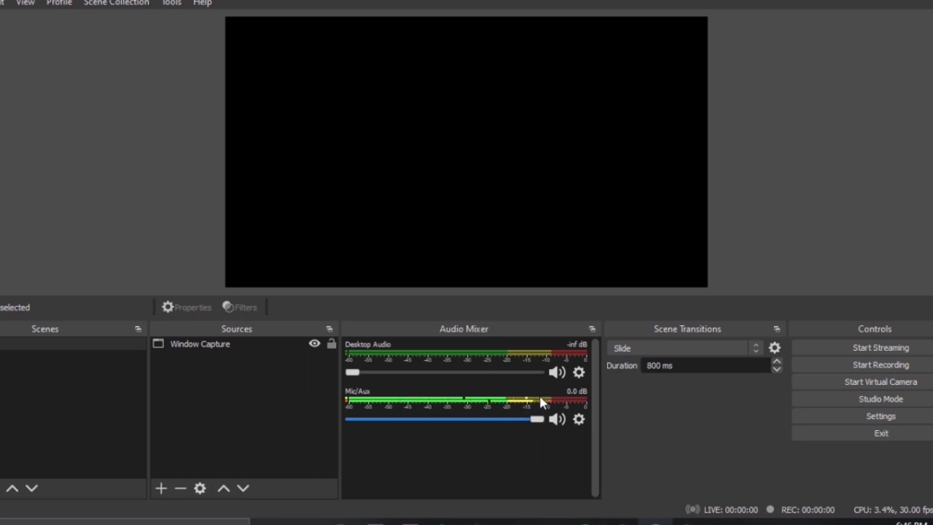
{"action": "left_click_drag", "start_coordinate": [537, 419], "coordinate": [112, 403]}
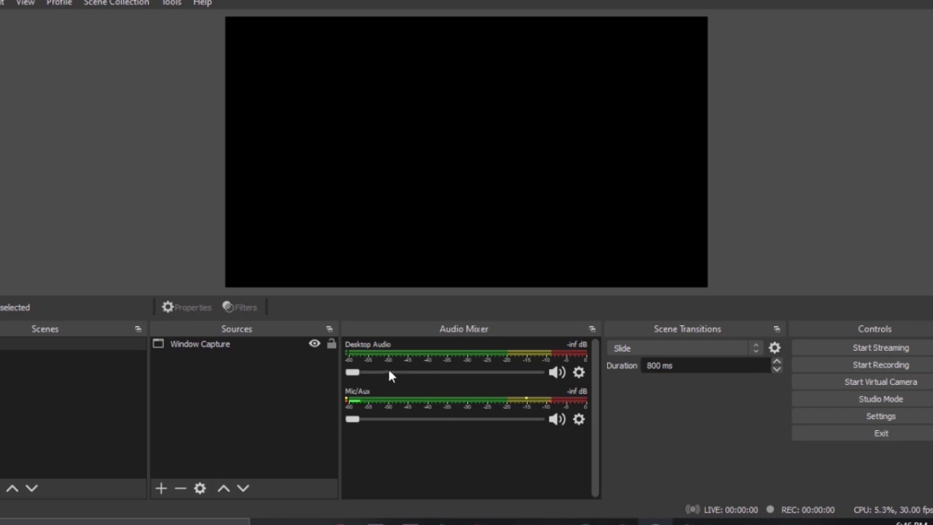
{"action": "left_click_drag", "start_coordinate": [387, 370], "coordinate": [268, 367]}
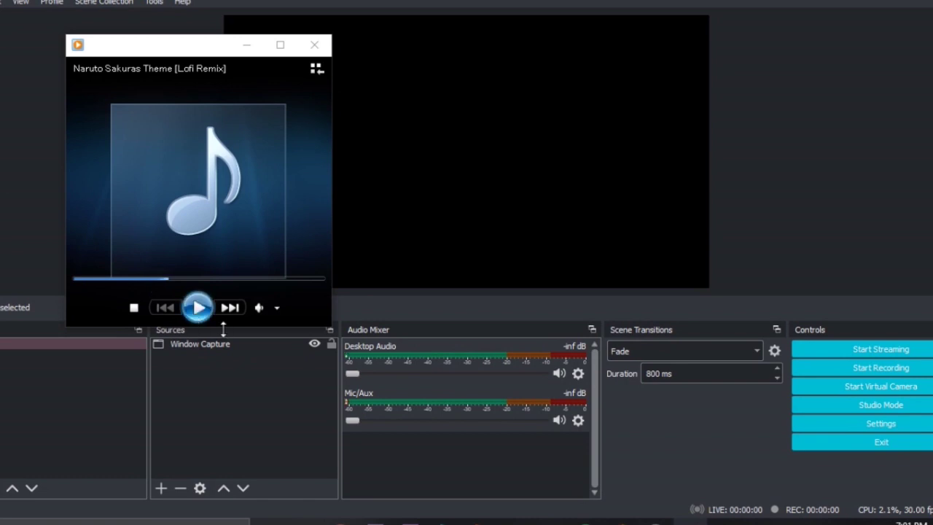
- Max Desktop Audio at 0.0 dB, play and pause the track to check the meter, then close the player
{"action": "left_click_drag", "start_coordinate": [403, 370], "coordinate": [543, 374]}
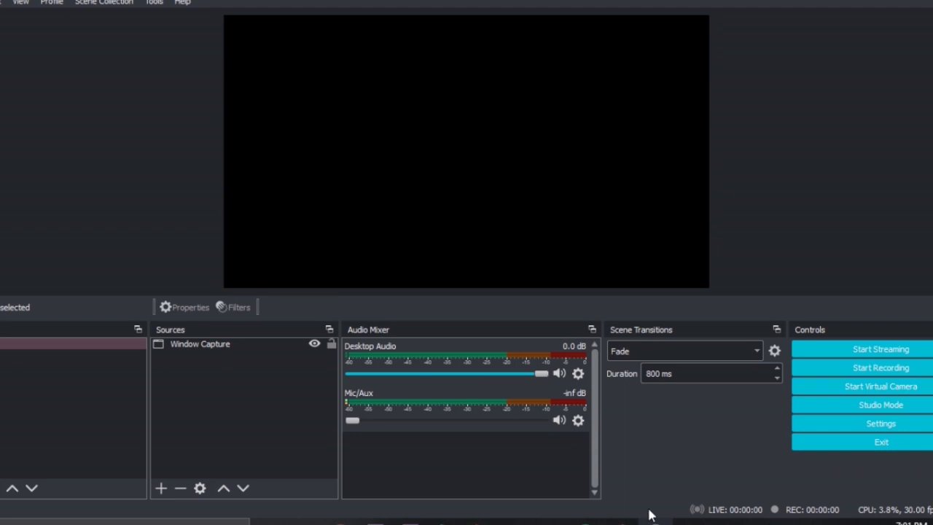
{"action": "left_click", "coordinate": [690, 522]}
{"action": "left_click", "coordinate": [199, 310]}
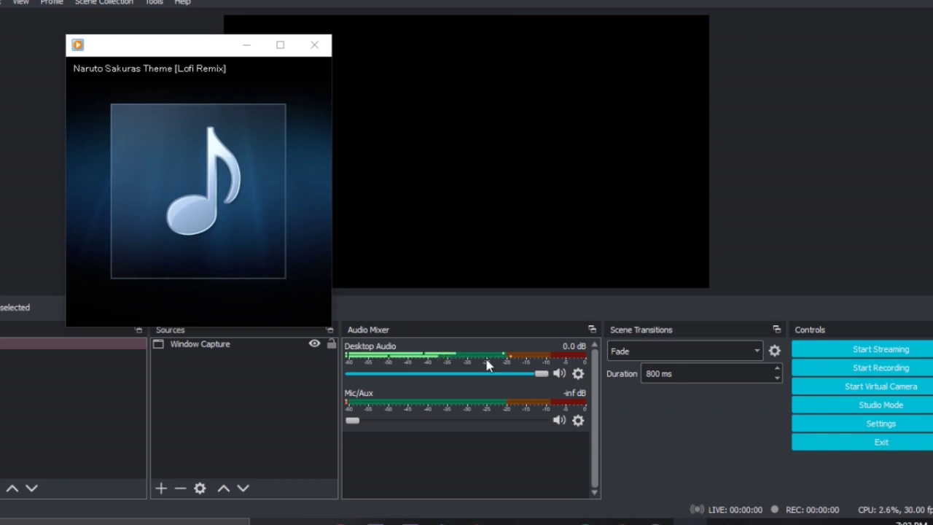
{"action": "key", "text": "ctrl+p"}
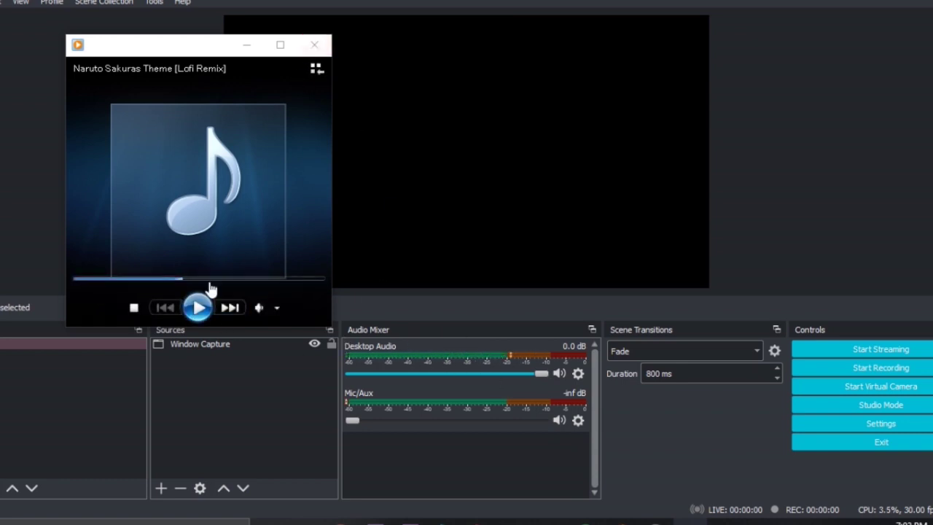
{"action": "left_click", "coordinate": [198, 307]}
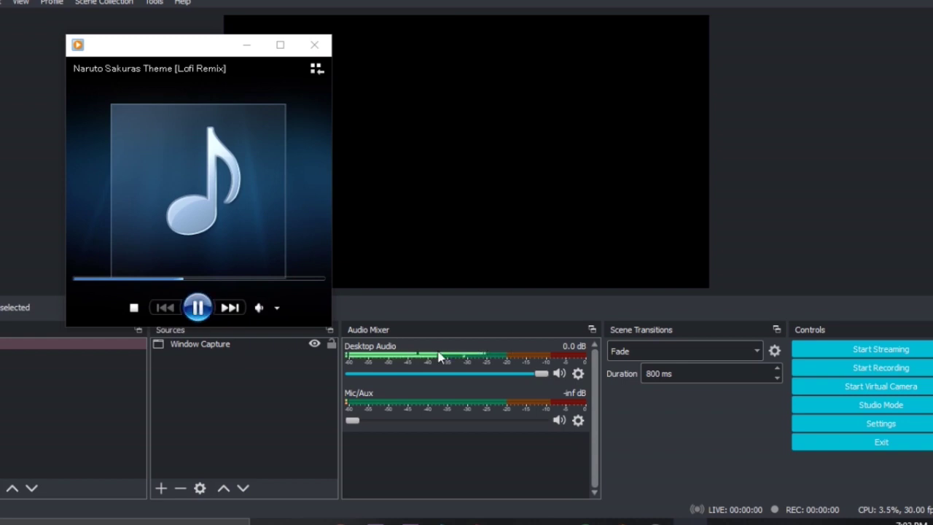
{"action": "left_click", "coordinate": [197, 307]}
{"action": "left_click", "coordinate": [315, 45]}
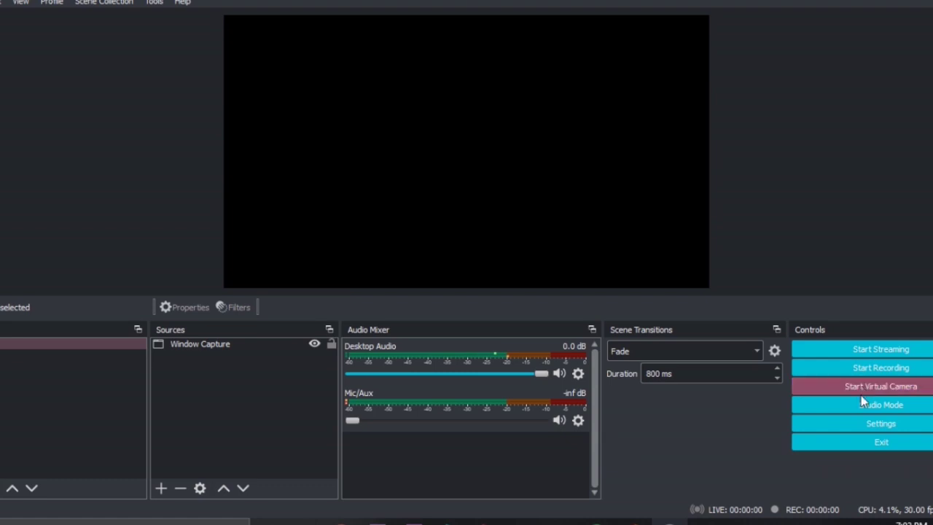
- Set Snap Sensitivity to 9.0 on the General settings page
{"action": "left_click", "coordinate": [858, 424]}
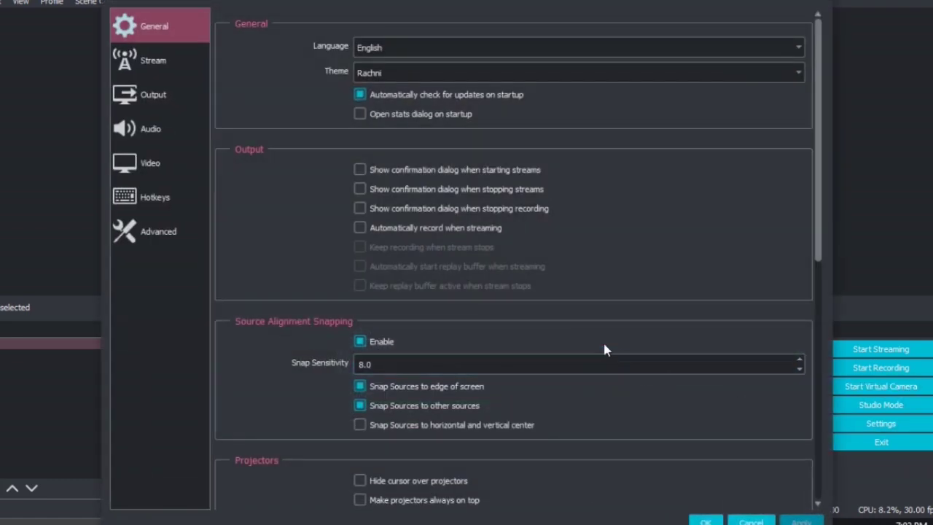
{"action": "scroll", "coordinate": [405, 128], "scroll_direction": "down", "scroll_amount": 5}
{"action": "scroll", "coordinate": [405, 127], "scroll_direction": "up", "scroll_amount": 5}
{"action": "left_click", "coordinate": [295, 219]}
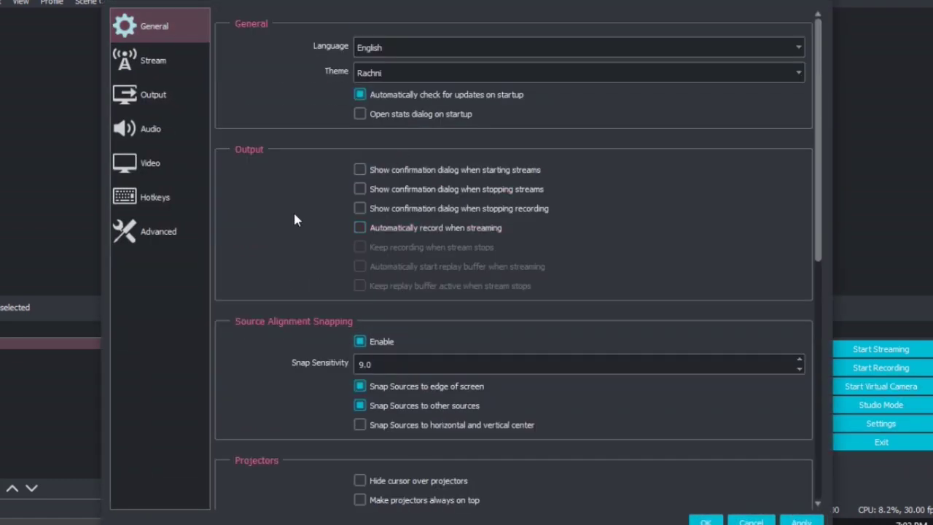
{"action": "scroll", "coordinate": [274, 83], "scroll_direction": "down", "scroll_amount": 1}
{"action": "scroll", "coordinate": [274, 77], "scroll_direction": "down", "scroll_amount": 6}
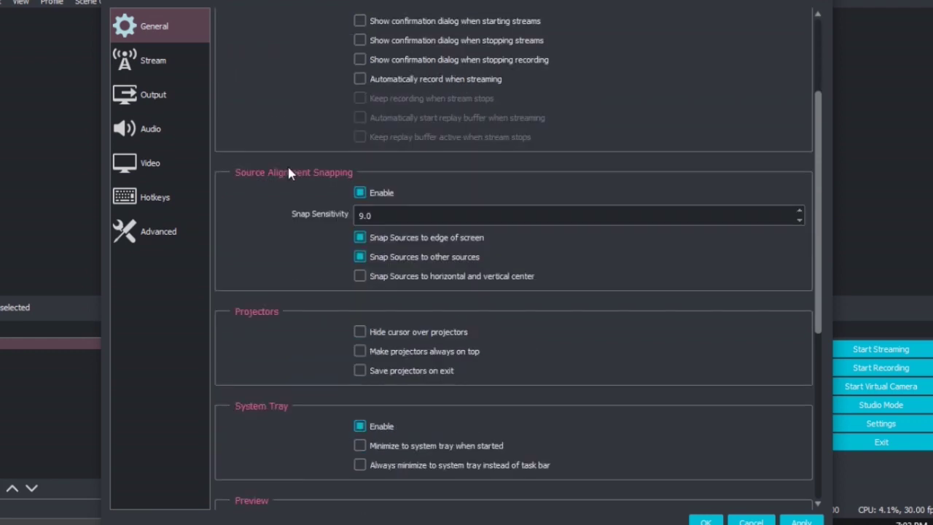
- Review the Stream page's YouTube - RTMP service and stream key field
{"action": "left_click", "coordinate": [154, 60]}
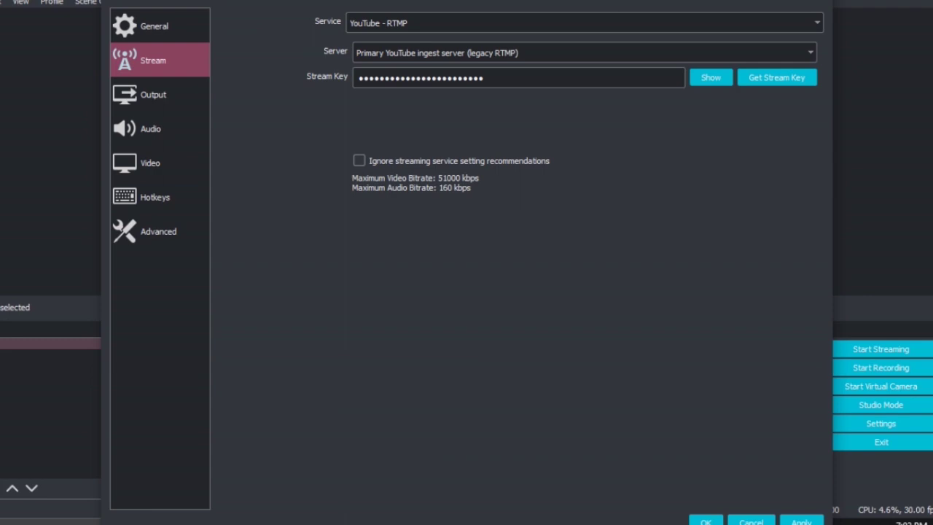
{"action": "left_click_drag", "start_coordinate": [616, 32], "coordinate": [612, 4]}
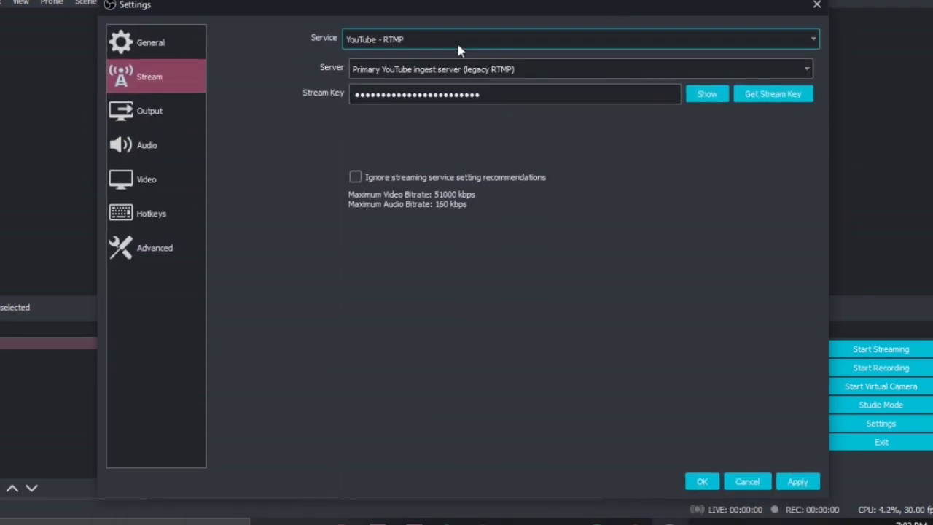
{"action": "left_click", "coordinate": [520, 94]}
{"action": "left_click", "coordinate": [771, 94]}
- Keep mp4 as the recording format on the Output page
{"action": "left_click", "coordinate": [171, 110]}
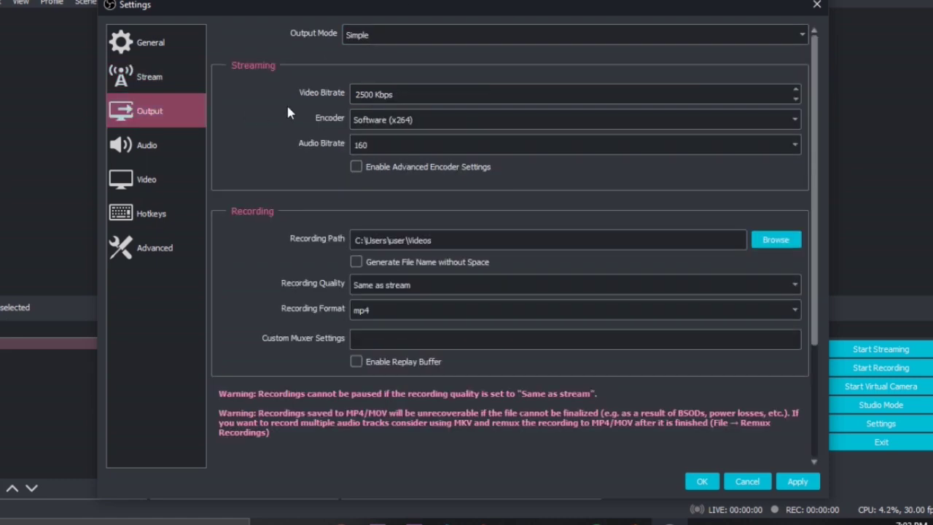
{"action": "scroll", "coordinate": [265, 69], "scroll_direction": "down", "scroll_amount": 5}
{"action": "scroll", "coordinate": [336, 182], "scroll_direction": "up", "scroll_amount": 5}
{"action": "left_click", "coordinate": [439, 309]}
{"action": "left_click", "coordinate": [427, 334]}
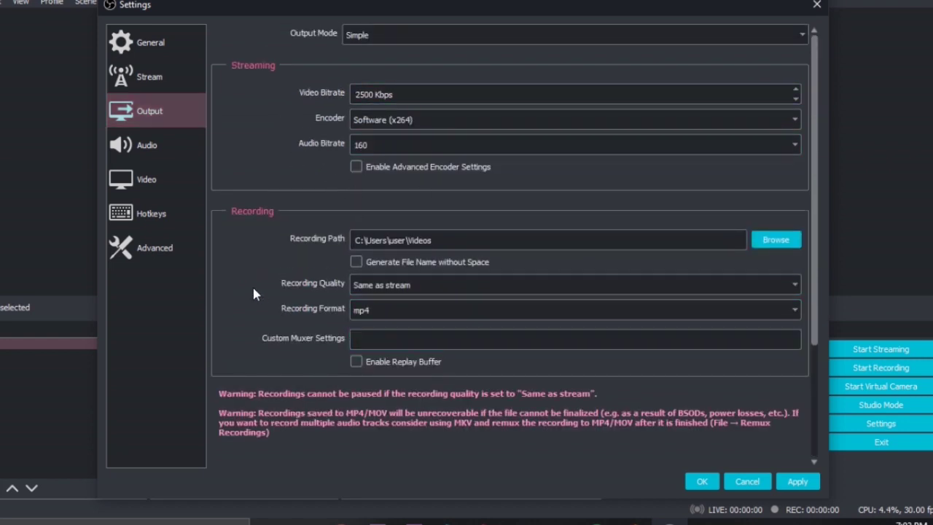
{"action": "left_click", "coordinate": [398, 314]}
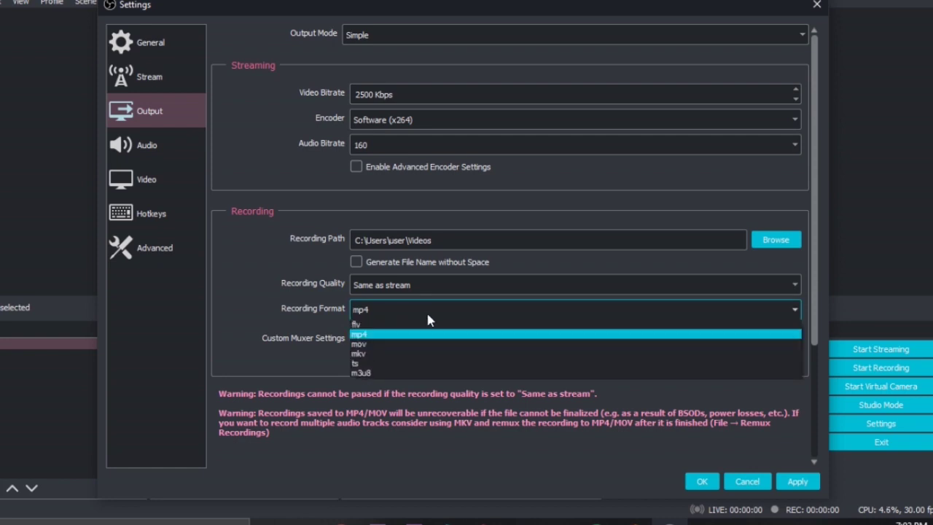
{"action": "left_click", "coordinate": [422, 335]}
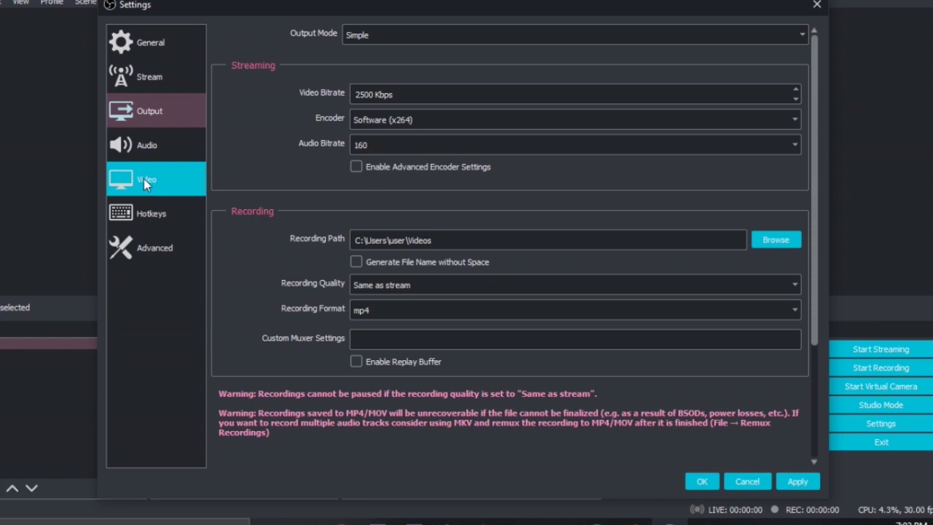
- Keep the base canvas resolution at 1280x720 and check the 30 FPS common frame rate
{"action": "left_click", "coordinate": [145, 145]}
{"action": "scroll", "coordinate": [346, 46], "scroll_direction": "down", "scroll_amount": 3}
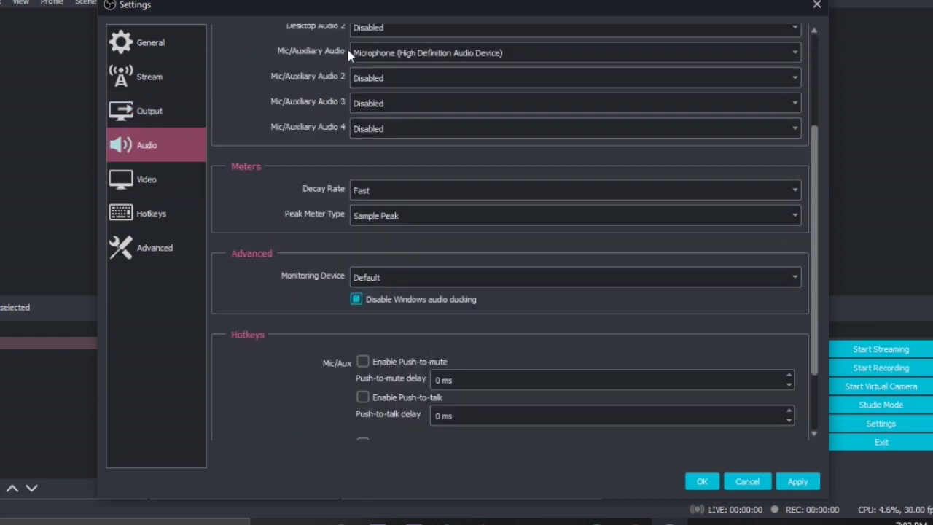
{"action": "scroll", "coordinate": [385, 138], "scroll_direction": "down", "scroll_amount": 2}
{"action": "scroll", "coordinate": [234, 102], "scroll_direction": "up", "scroll_amount": 4}
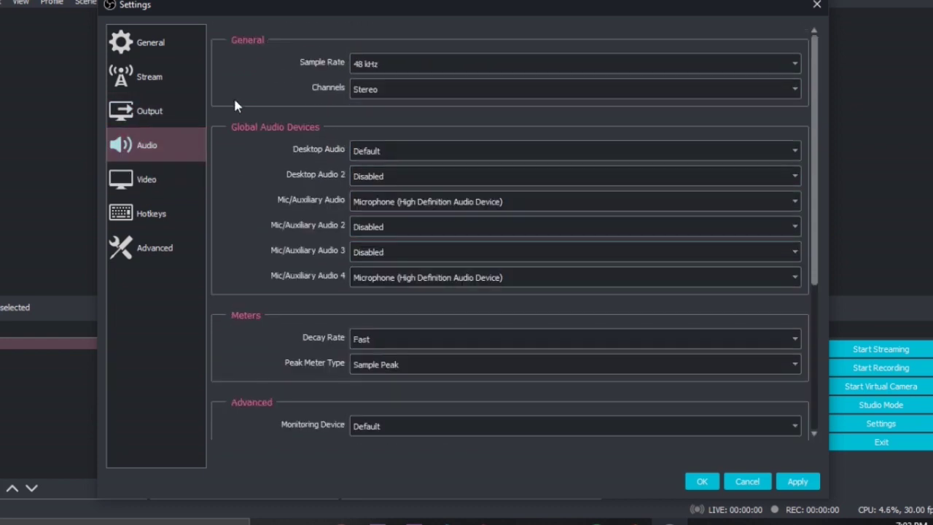
{"action": "left_click", "coordinate": [147, 175]}
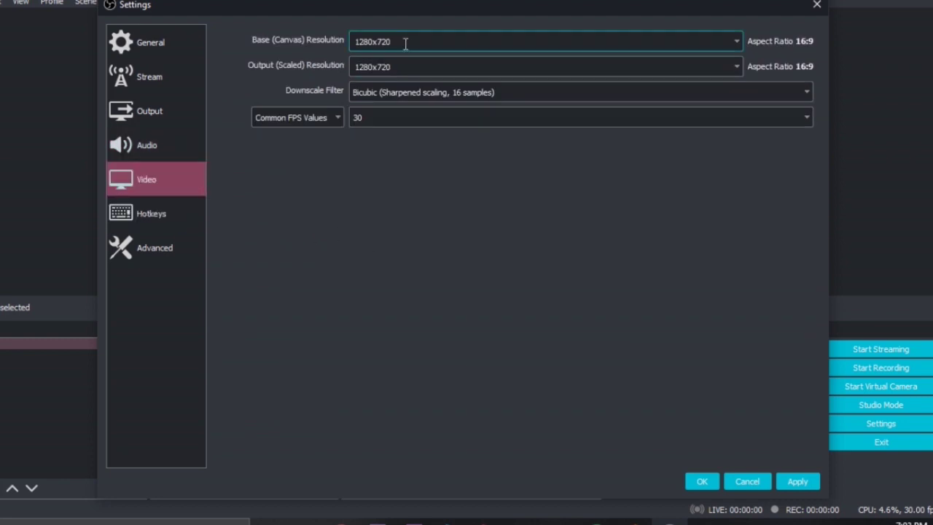
{"action": "left_click", "coordinate": [737, 42]}
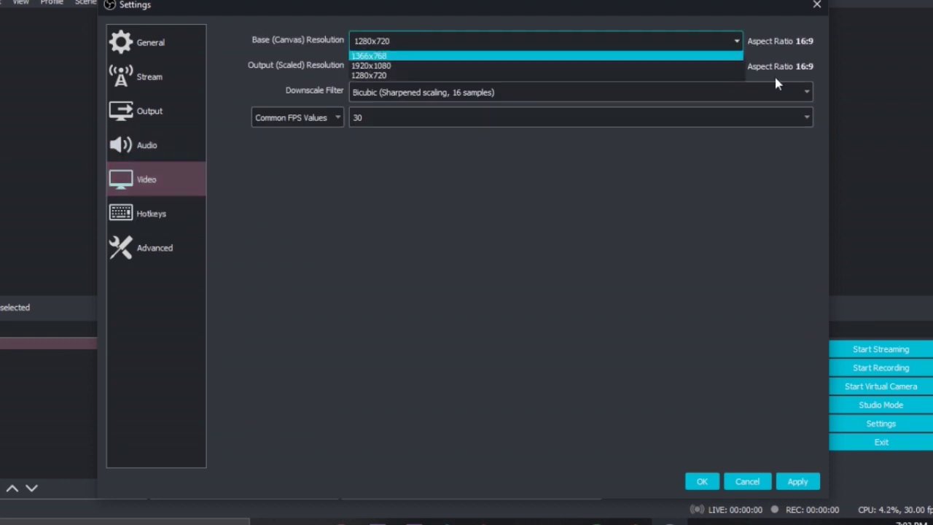
{"action": "left_click", "coordinate": [704, 76]}
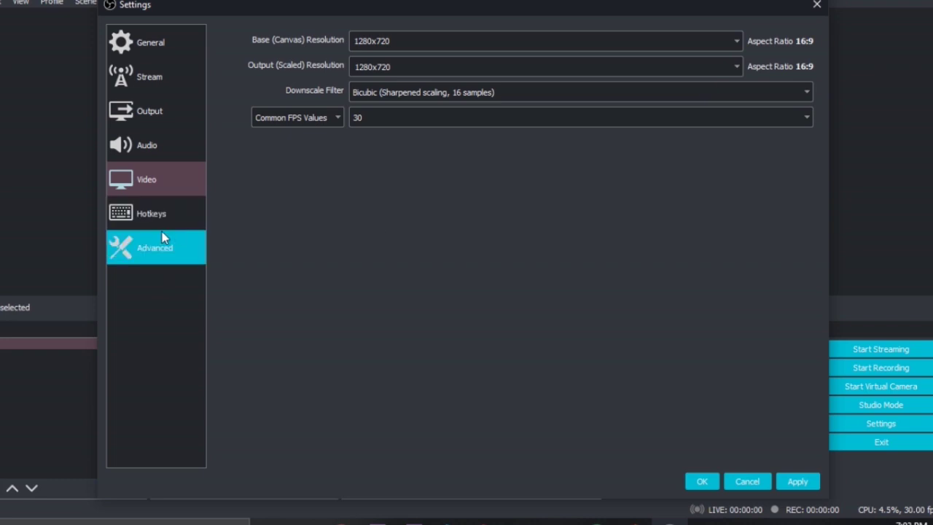
{"action": "left_click", "coordinate": [395, 118]}
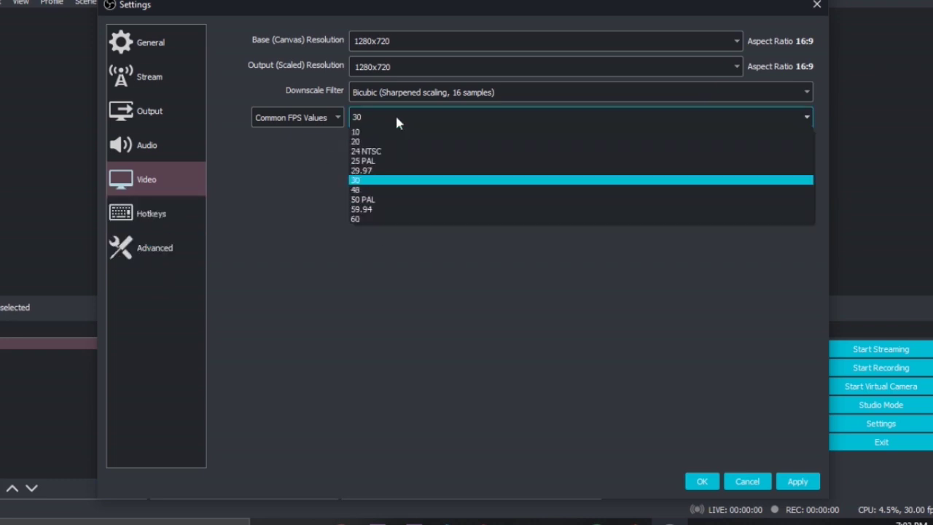
- Keep 30 FPS, check Hotkeys, then set Advanced color format RGB and color space 601
{"action": "left_click", "coordinate": [383, 183]}
{"action": "left_click", "coordinate": [145, 213]}
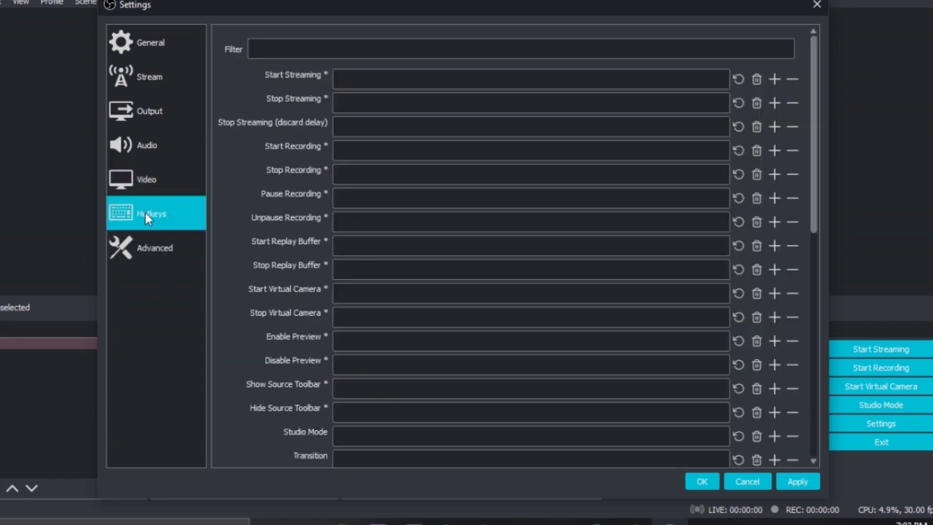
{"action": "scroll", "coordinate": [510, 287], "scroll_direction": "down", "scroll_amount": 10}
{"action": "scroll", "coordinate": [510, 287], "scroll_direction": "up", "scroll_amount": 10}
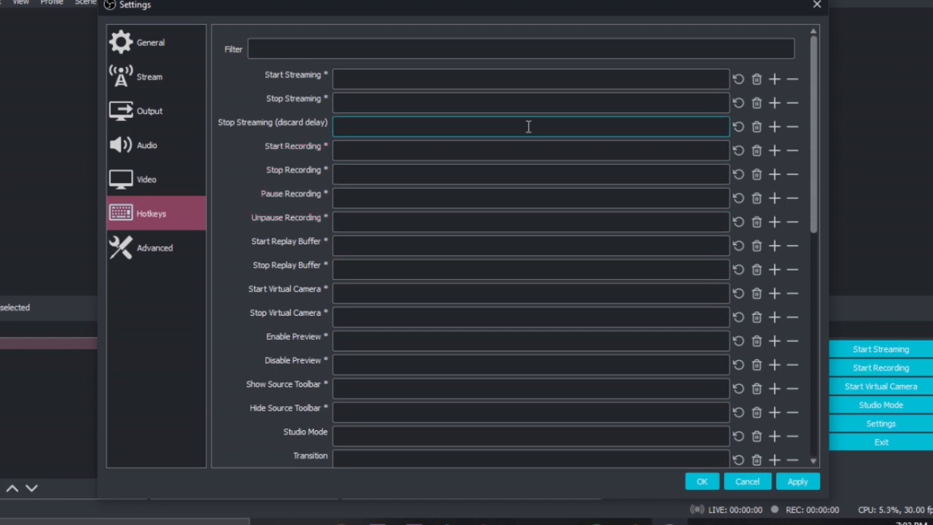
{"action": "left_click", "coordinate": [129, 250]}
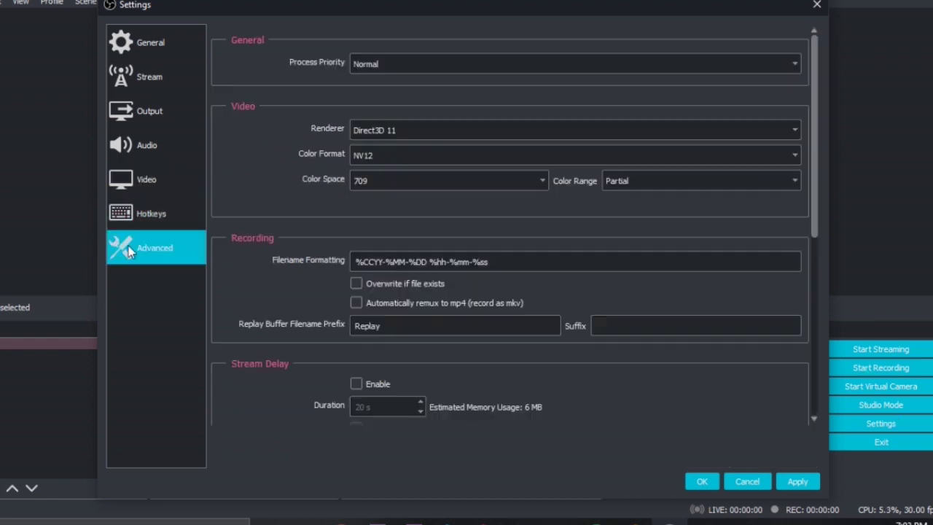
{"action": "scroll", "coordinate": [430, 154], "scroll_direction": "down", "scroll_amount": 3}
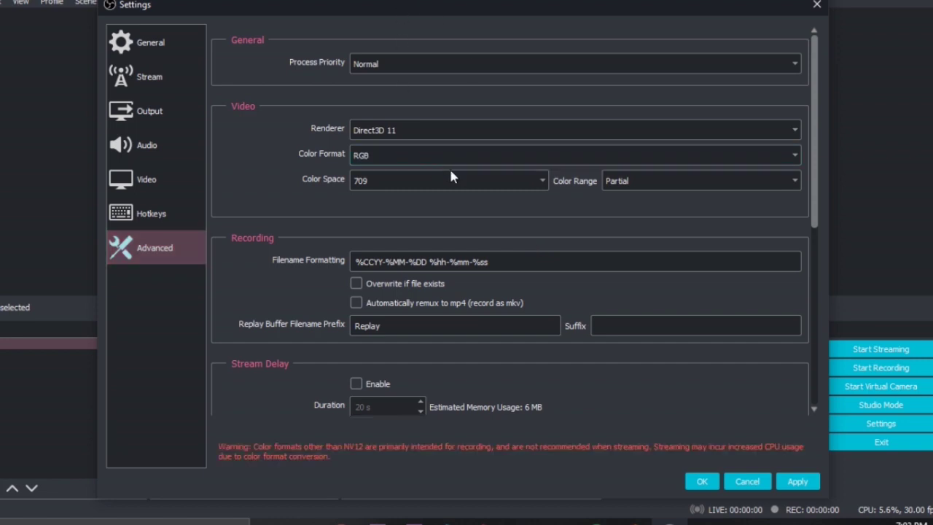
{"action": "scroll", "coordinate": [451, 176], "scroll_direction": "up", "scroll_amount": 1}
- Preview the Dark (Default) and Acri themes on the General settings page
{"action": "left_click", "coordinate": [146, 42]}
{"action": "scroll", "coordinate": [403, 178], "scroll_direction": "up", "scroll_amount": 5}
{"action": "scroll", "coordinate": [403, 178], "scroll_direction": "up", "scroll_amount": 3}
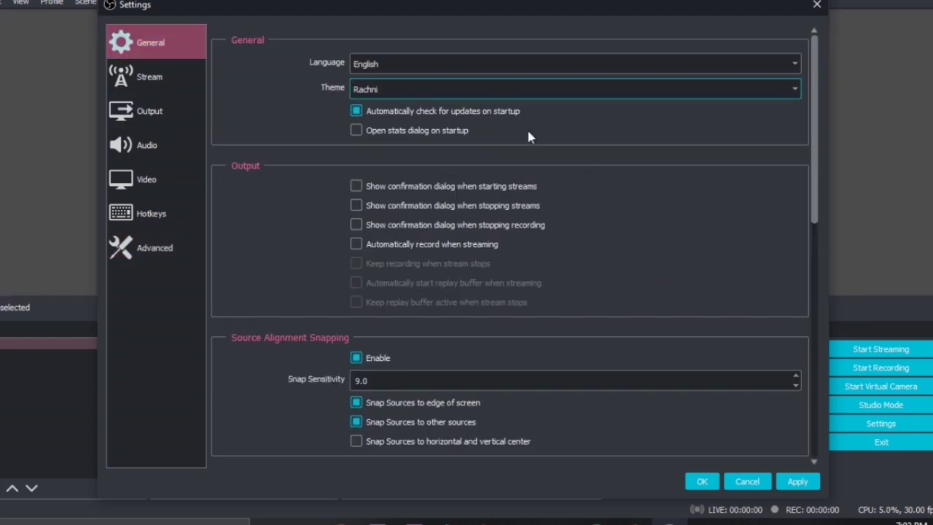
{"action": "key", "text": "d"}
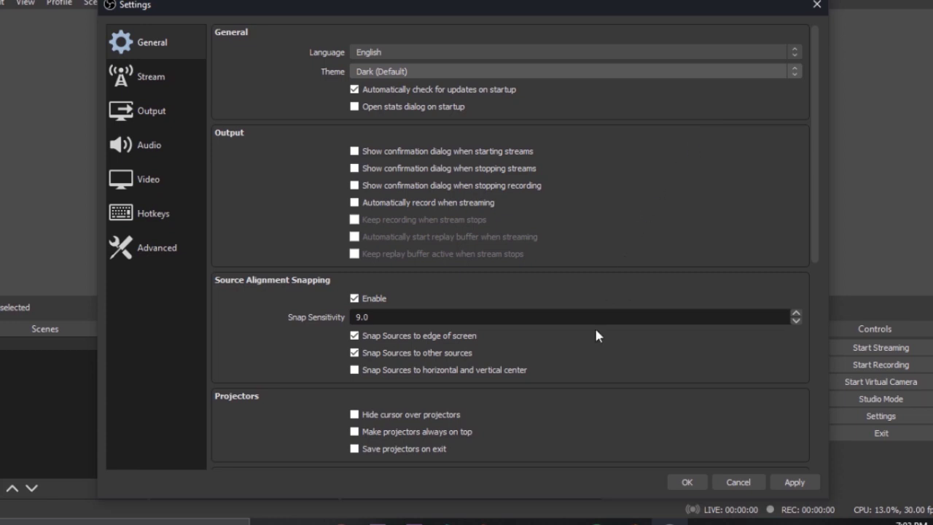
{"action": "key", "text": "a"}
- Pick the Rachni theme from the theme list and apply the settings
{"action": "key", "text": "alt+Down"}
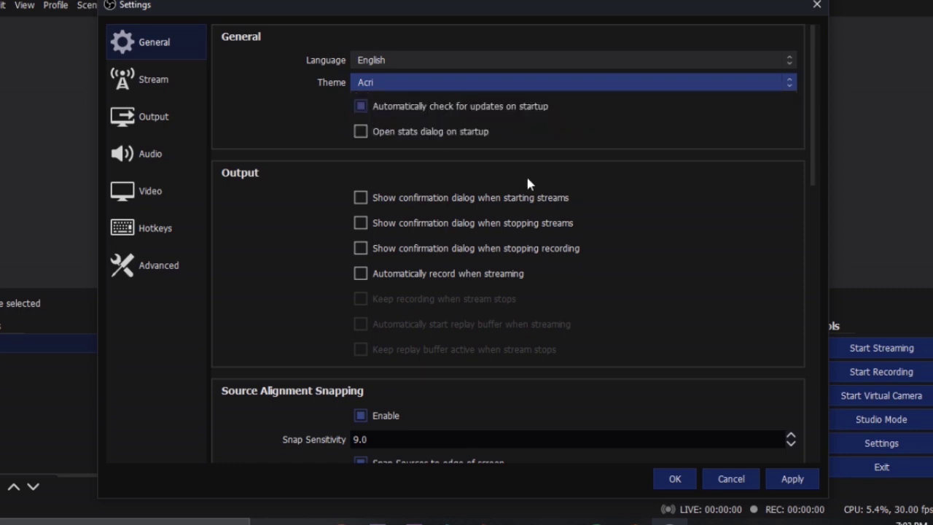
{"action": "left_click", "coordinate": [435, 83]}
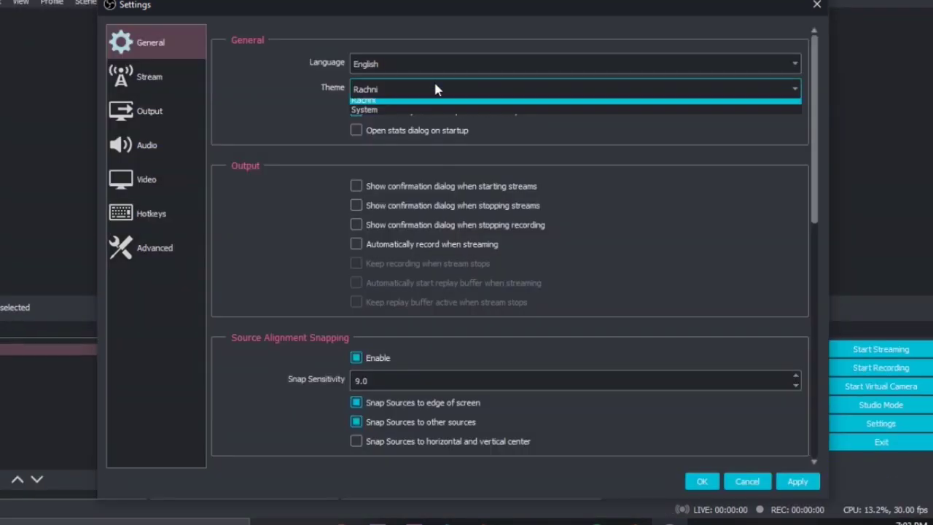
{"action": "left_click", "coordinate": [294, 91]}
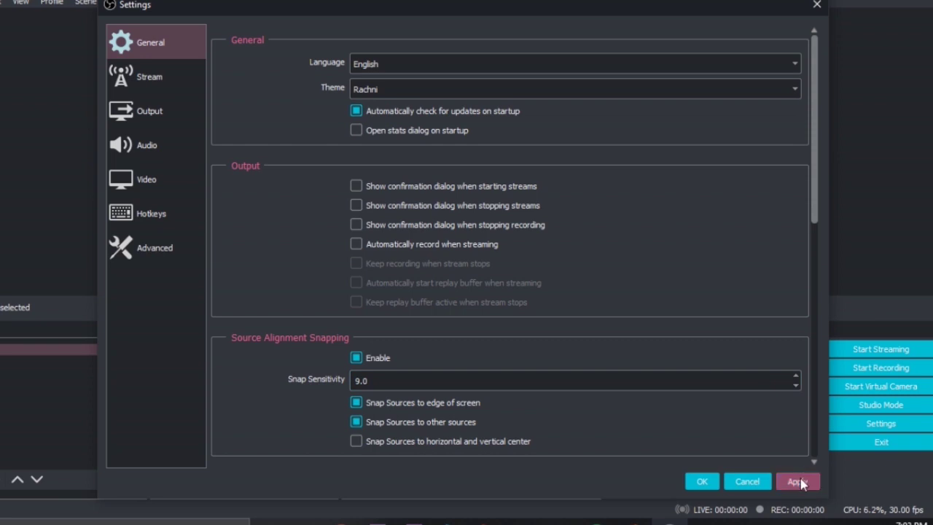
{"action": "left_click", "coordinate": [796, 481]}
- Close Settings, hide the Mic/Aux 4 mixer channel, and drop Desktop Audio and Mic/Aux to -inf dB
{"action": "left_click", "coordinate": [816, 4]}
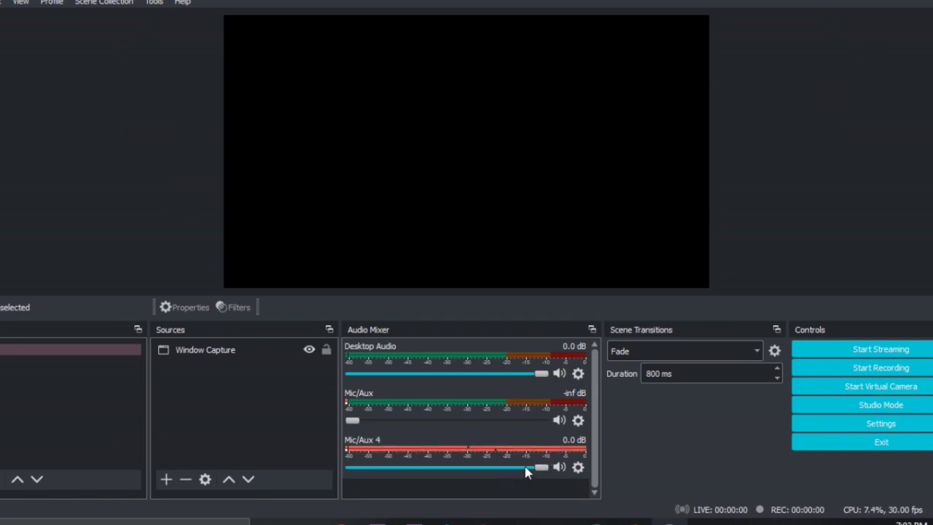
{"action": "left_click_drag", "start_coordinate": [525, 469], "coordinate": [350, 467]}
{"action": "left_click", "coordinate": [578, 468]}
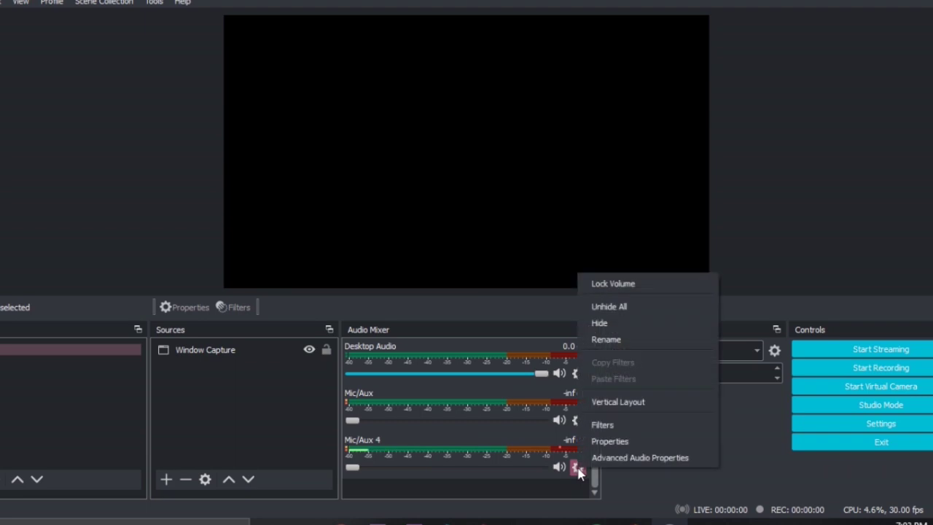
{"action": "left_click", "coordinate": [642, 322]}
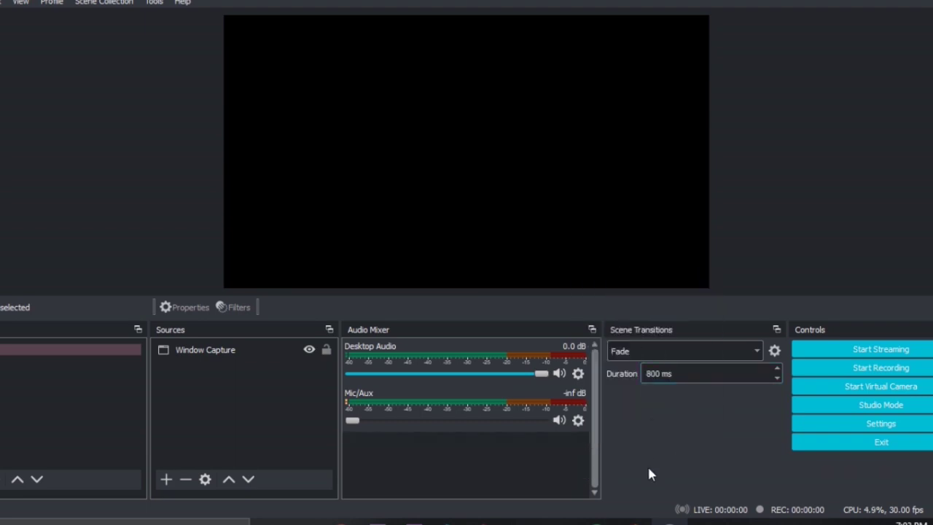
{"action": "left_click_drag", "start_coordinate": [406, 374], "coordinate": [350, 374]}
{"action": "left_click_drag", "start_coordinate": [375, 420], "coordinate": [326, 411]}
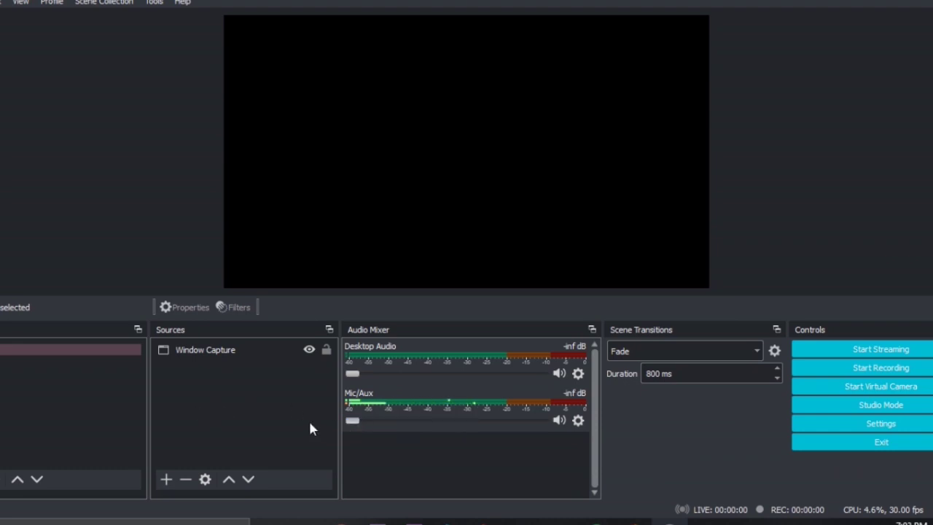
- Add a new Image source that shows the cow PNG file
{"action": "left_click", "coordinate": [198, 355]}
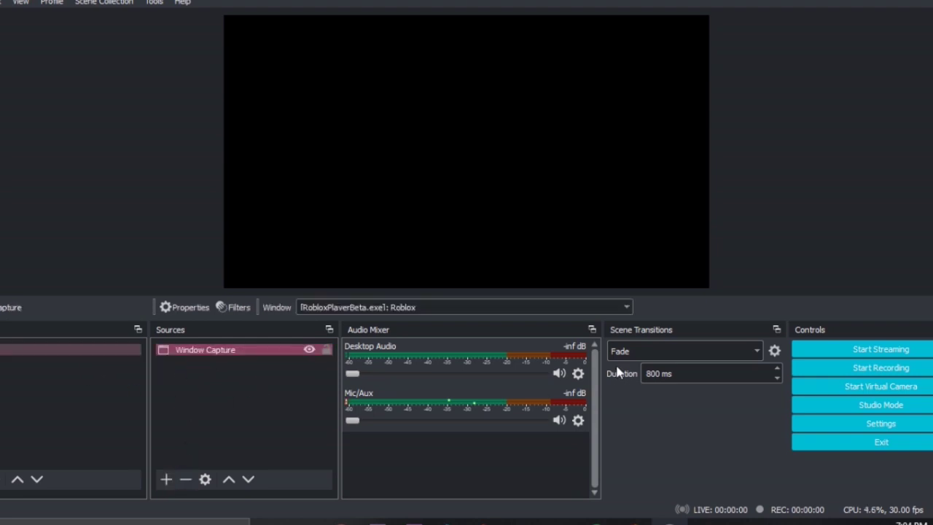
{"action": "left_click", "coordinate": [166, 479]}
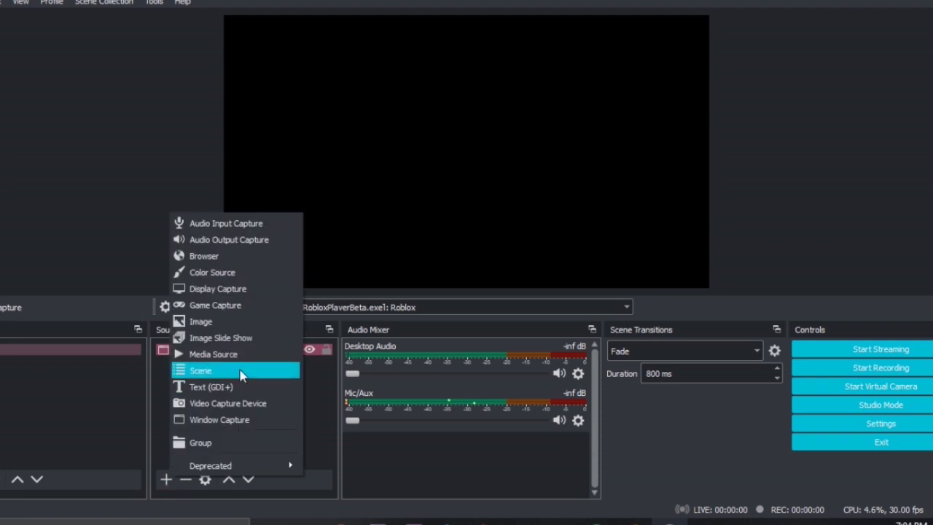
{"action": "left_click", "coordinate": [241, 322]}
{"action": "left_click", "coordinate": [520, 357]}
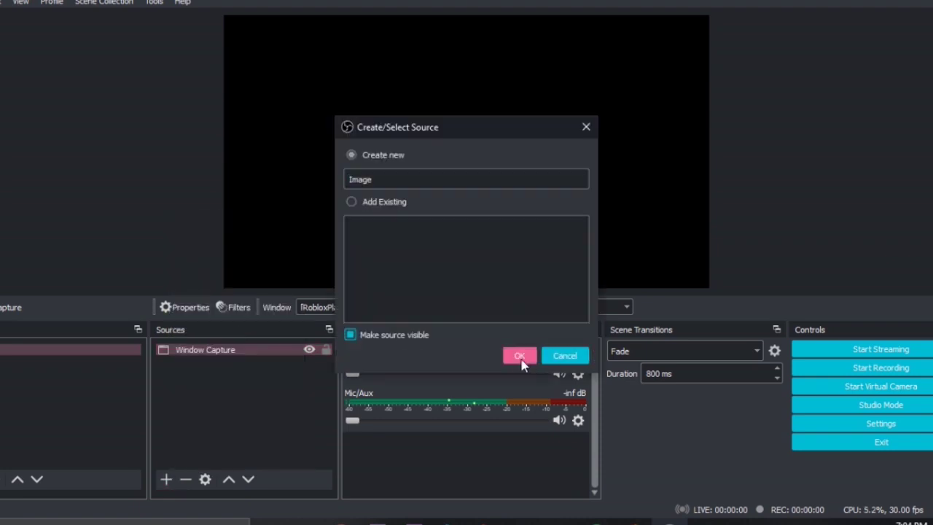
{"action": "left_click", "coordinate": [678, 349]}
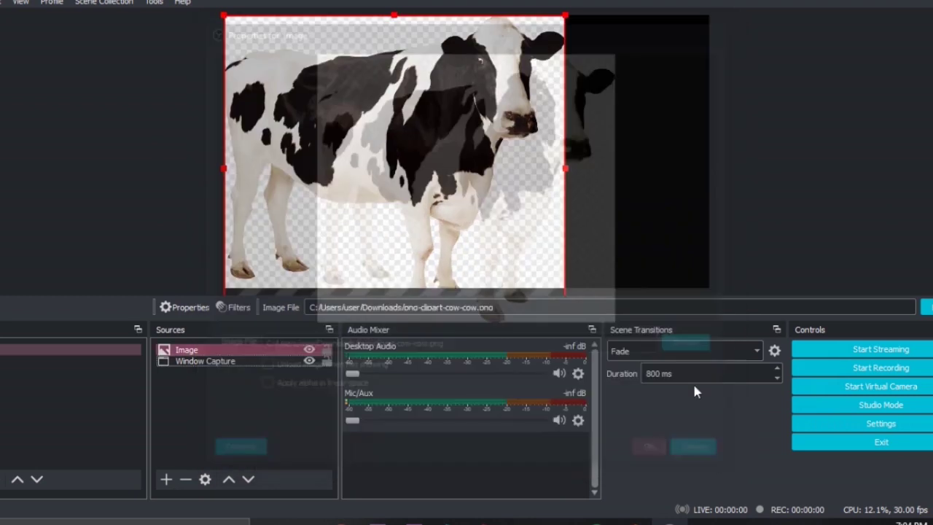
- Centre the cow image in the preview and switch to the Roblox capture scene
{"action": "left_click_drag", "start_coordinate": [452, 177], "coordinate": [530, 177]}
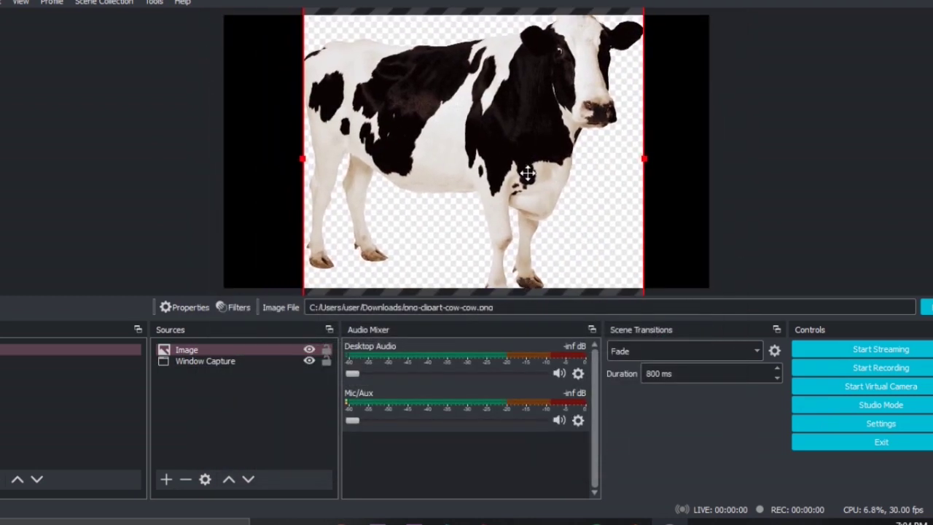
{"action": "left_click", "coordinate": [781, 227]}
{"action": "left_click", "coordinate": [73, 360]}
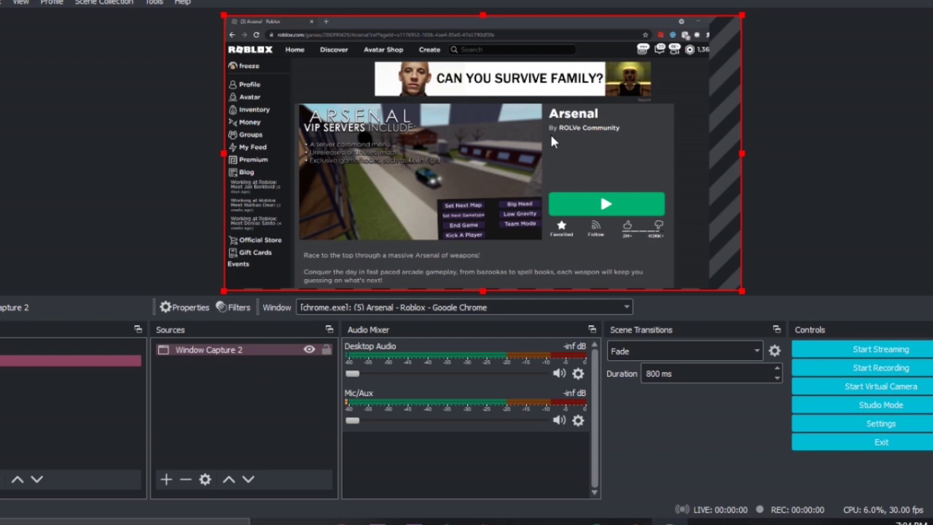
- Set the scene transition to Slide (800 ms) and test it between the cow and Roblox scenes
{"action": "left_click", "coordinate": [775, 168]}
{"action": "left_click", "coordinate": [641, 207]}
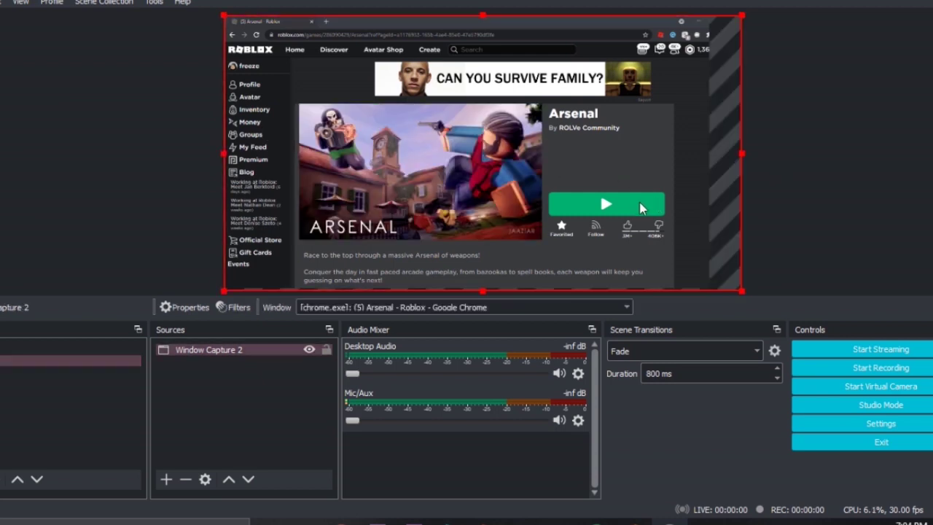
{"action": "left_click", "coordinate": [758, 350]}
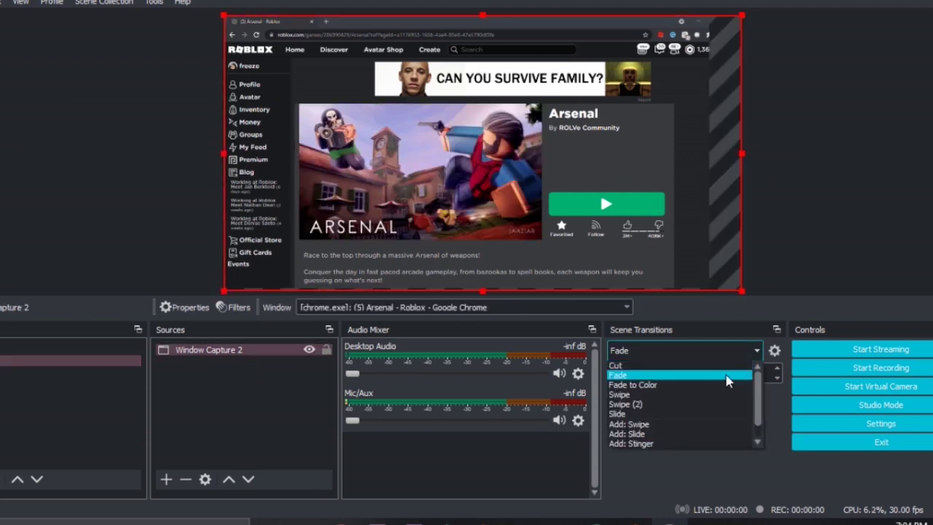
{"action": "left_click", "coordinate": [698, 414]}
{"action": "left_click", "coordinate": [114, 354]}
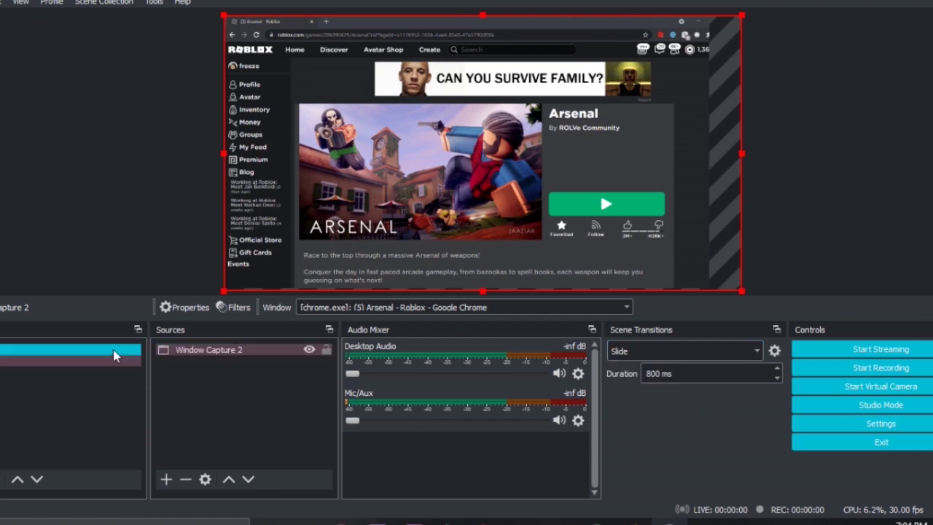
{"action": "left_click", "coordinate": [106, 361]}
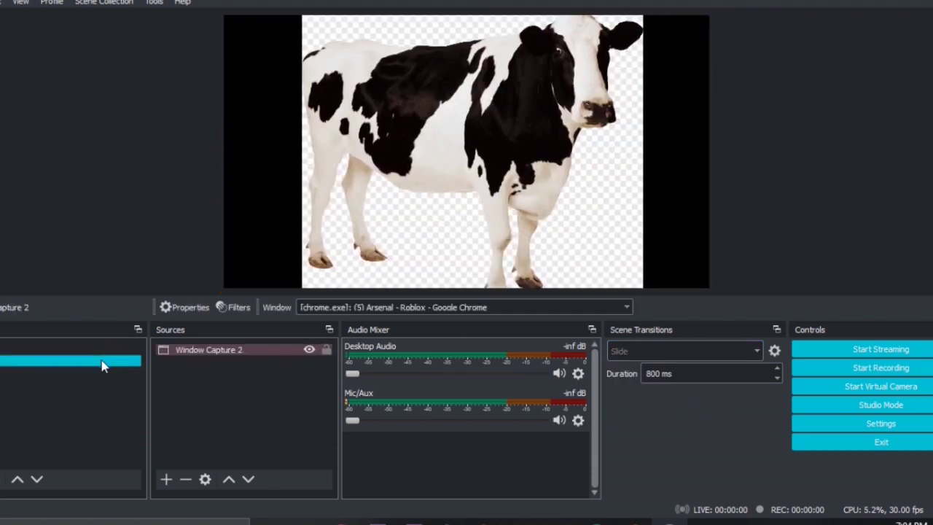